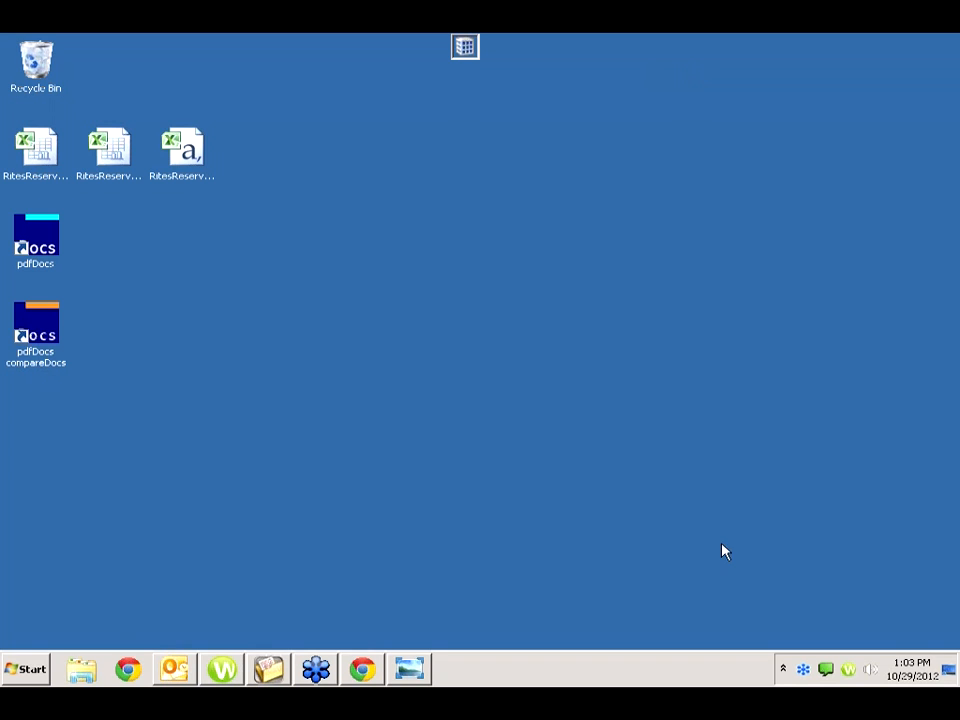
Step: Bring up the GTW.jpg webinar control panel image in Windows Photo Viewer, and minimise it after viewing
click(407, 672)
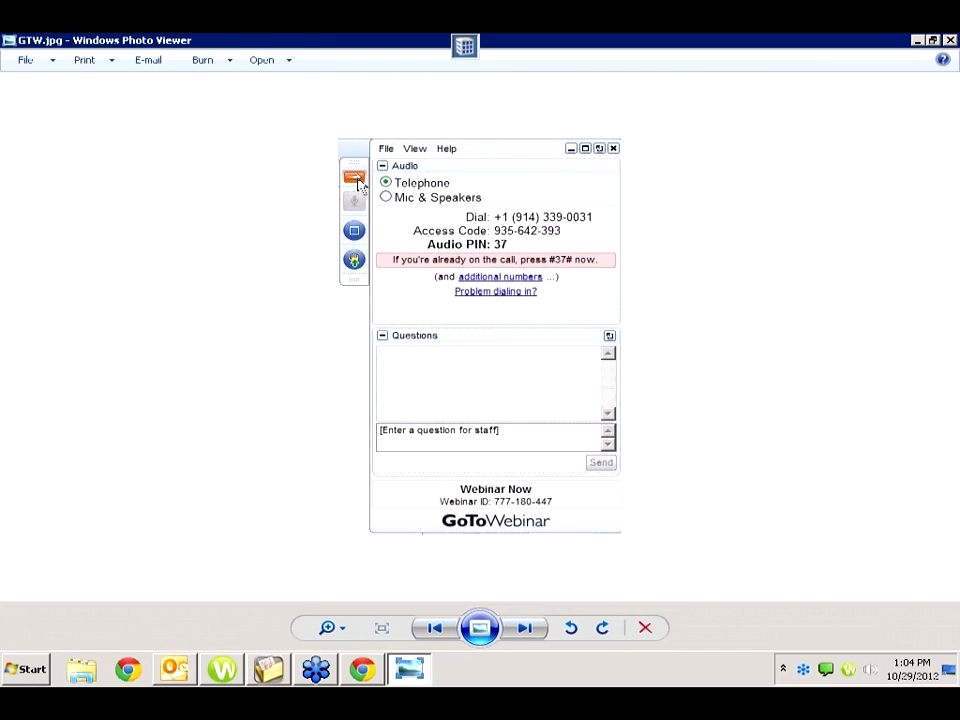
click(919, 41)
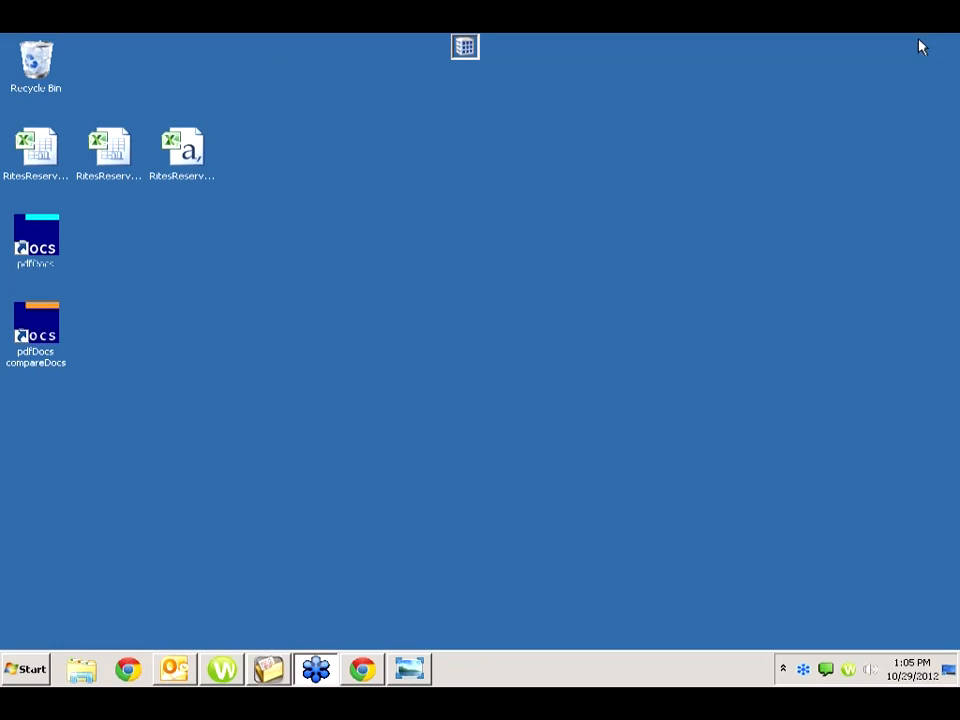
Step: Switch to Chrome and go from the Tabs3 home page through the pricing page to the Platinum product page
click(360, 676)
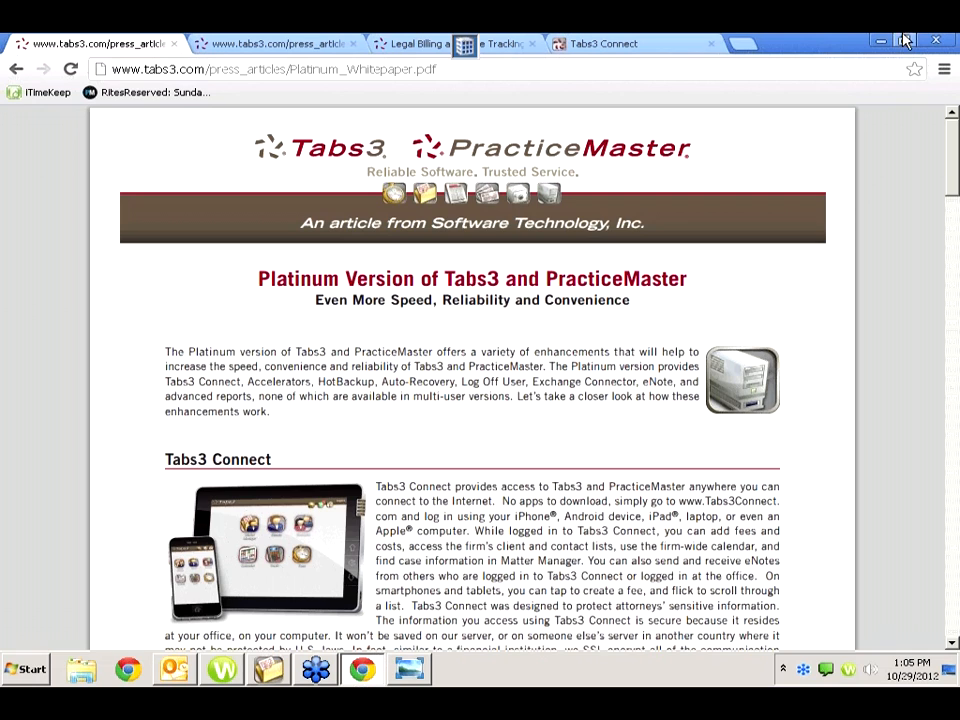
click(433, 45)
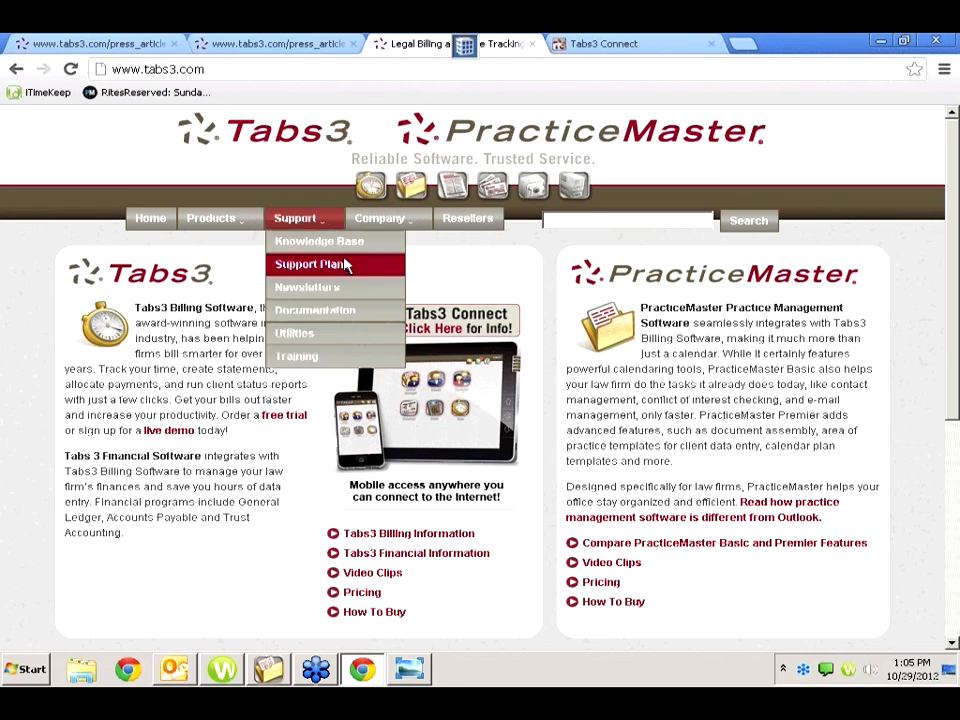
click(366, 595)
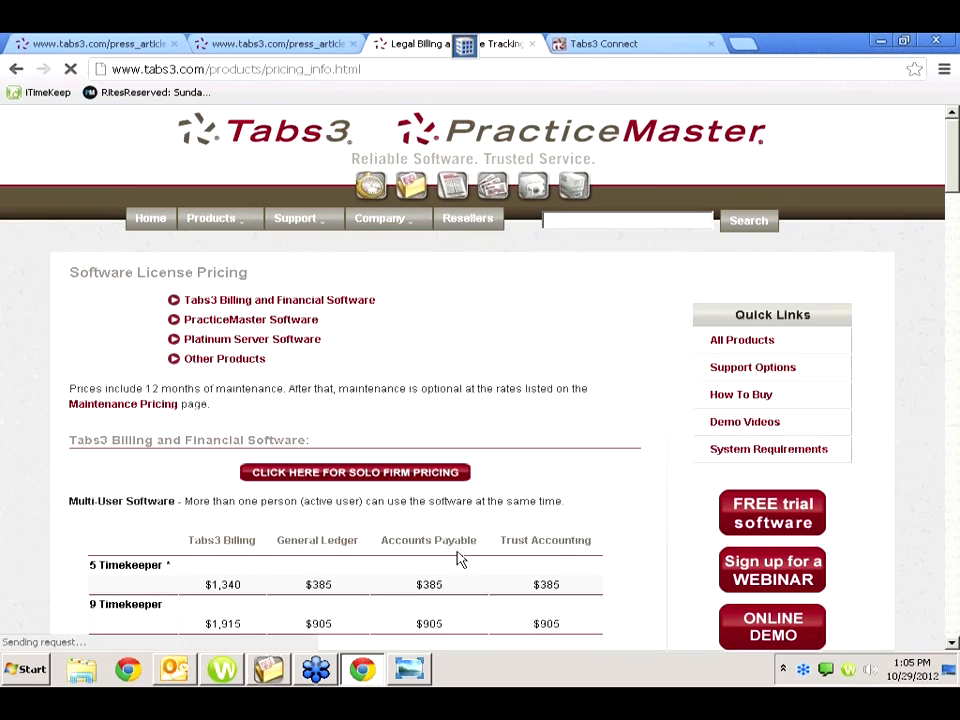
scroll(457, 559, down, 2)
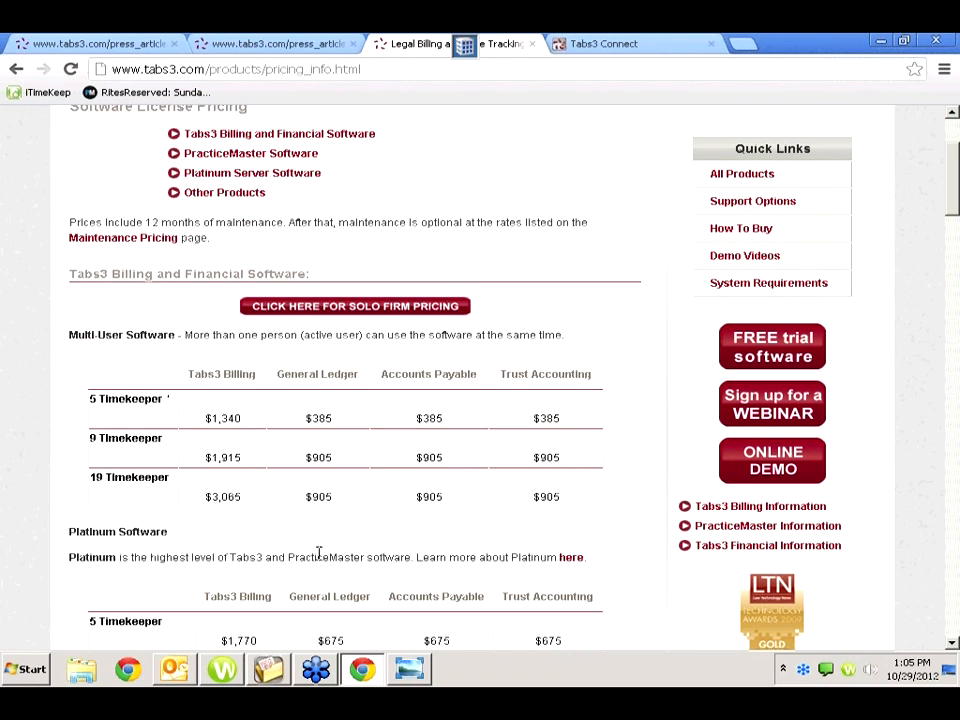
click(568, 558)
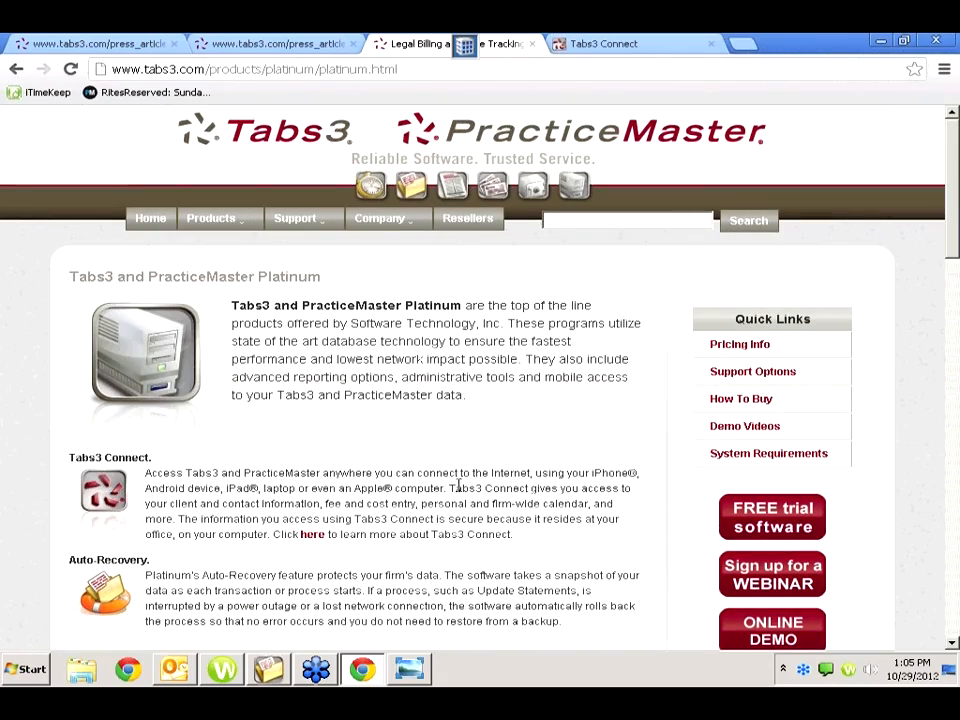
Step: Examine the Platinum feature descriptions, the advanced reports and the Platinum SQL and whitepaper links on the product page
scroll(338, 487, down, 3)
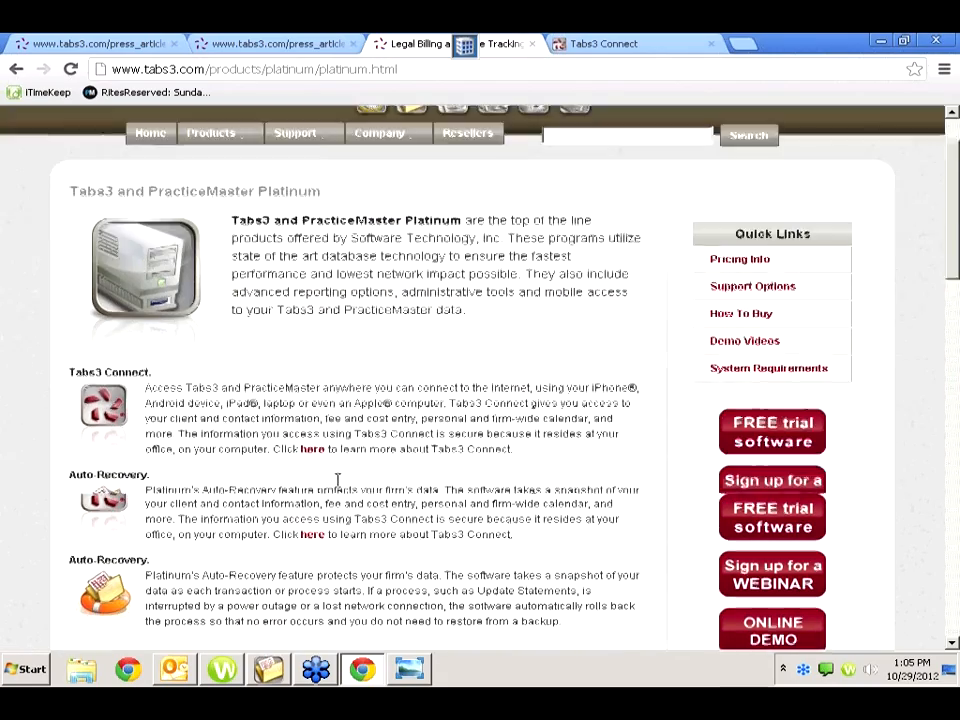
scroll(338, 487, down, 6)
scroll(337, 487, up, 4)
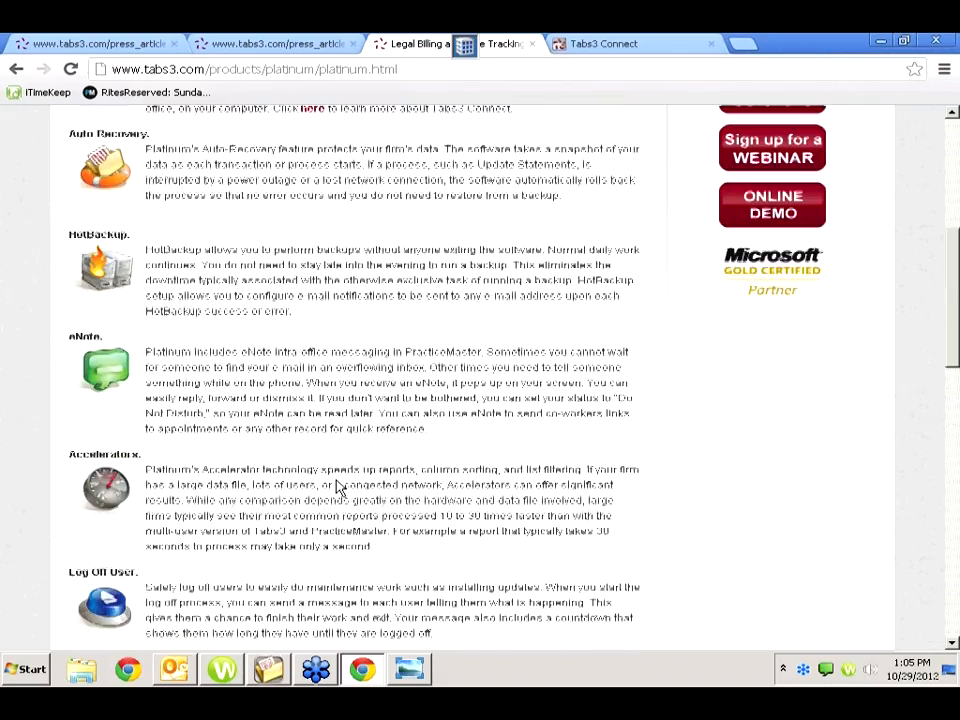
scroll(336, 487, up, 4)
scroll(336, 487, down, 5)
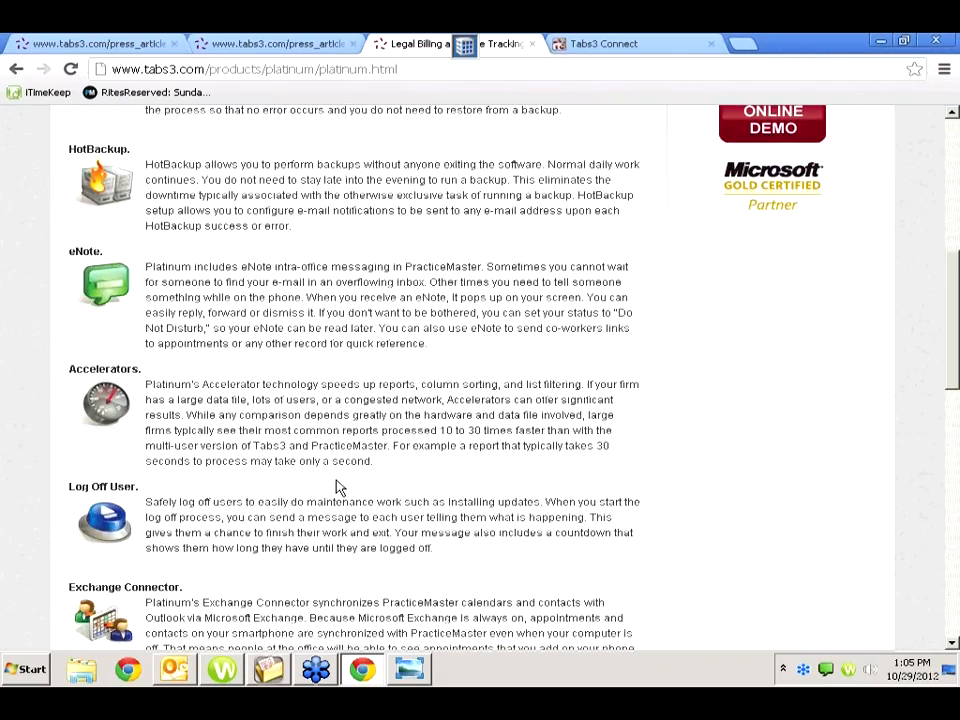
scroll(337, 487, down, 1)
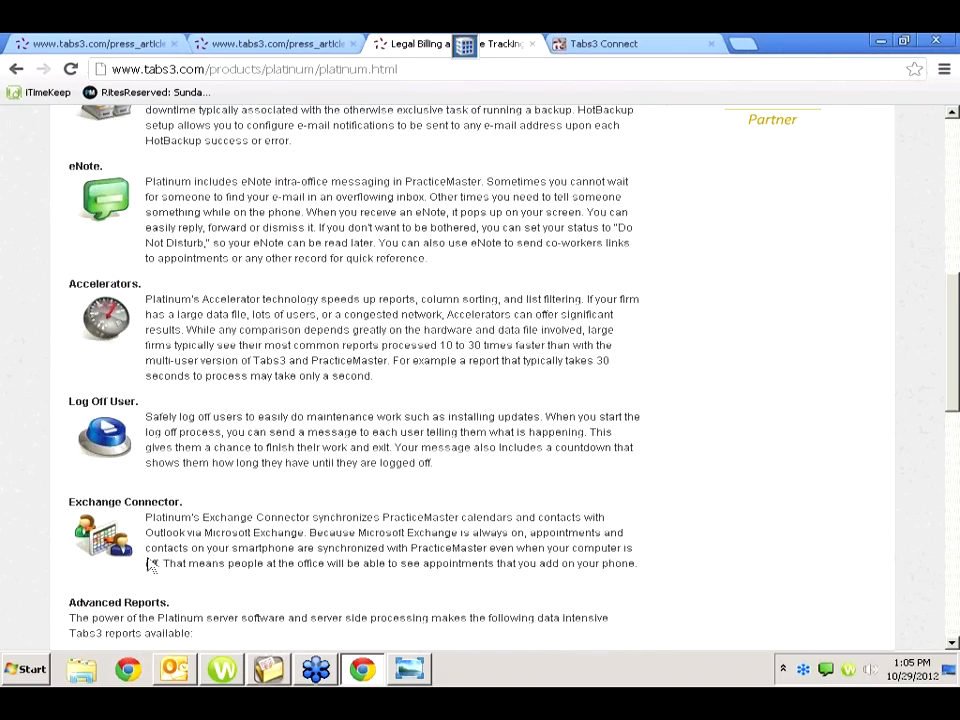
scroll(157, 560, down, 2)
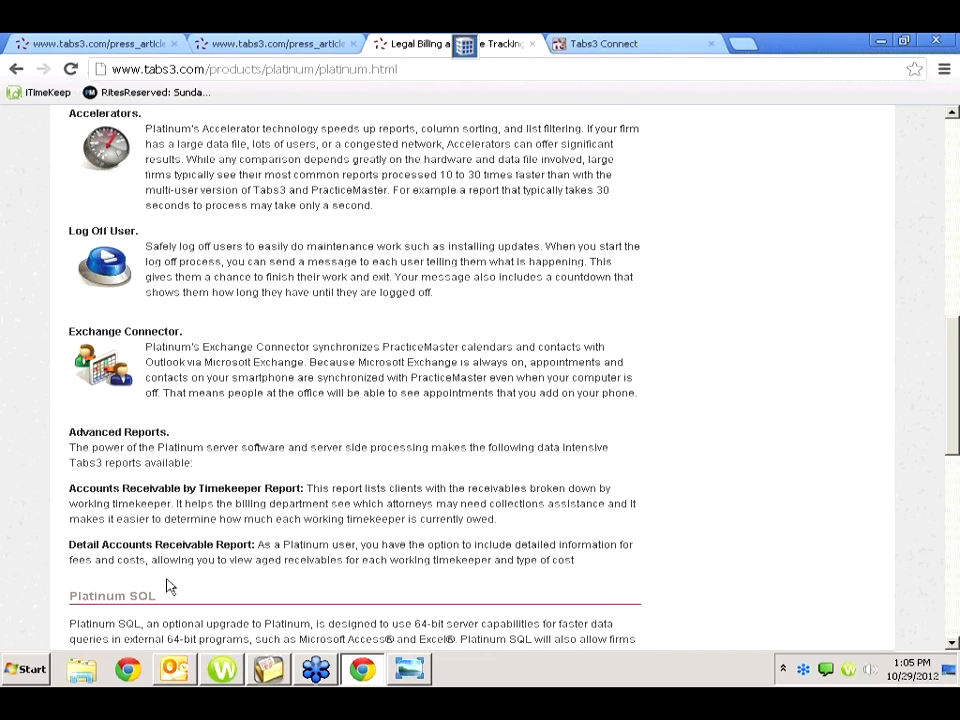
scroll(167, 578, down, 1)
scroll(193, 578, down, 1)
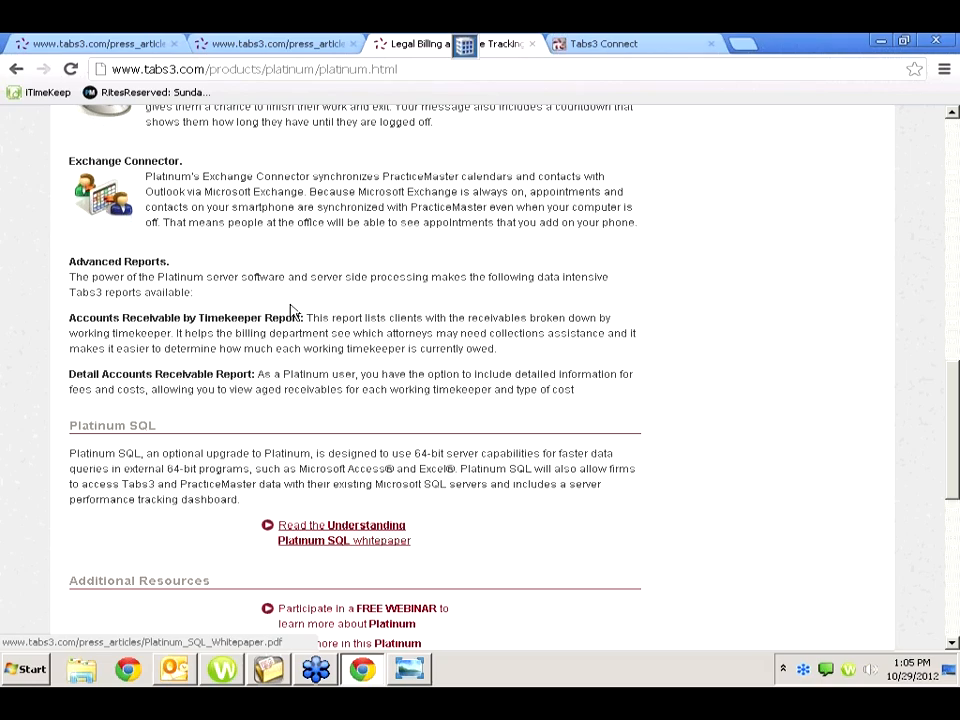
scroll(330, 430, up, 3)
scroll(317, 474, down, 5)
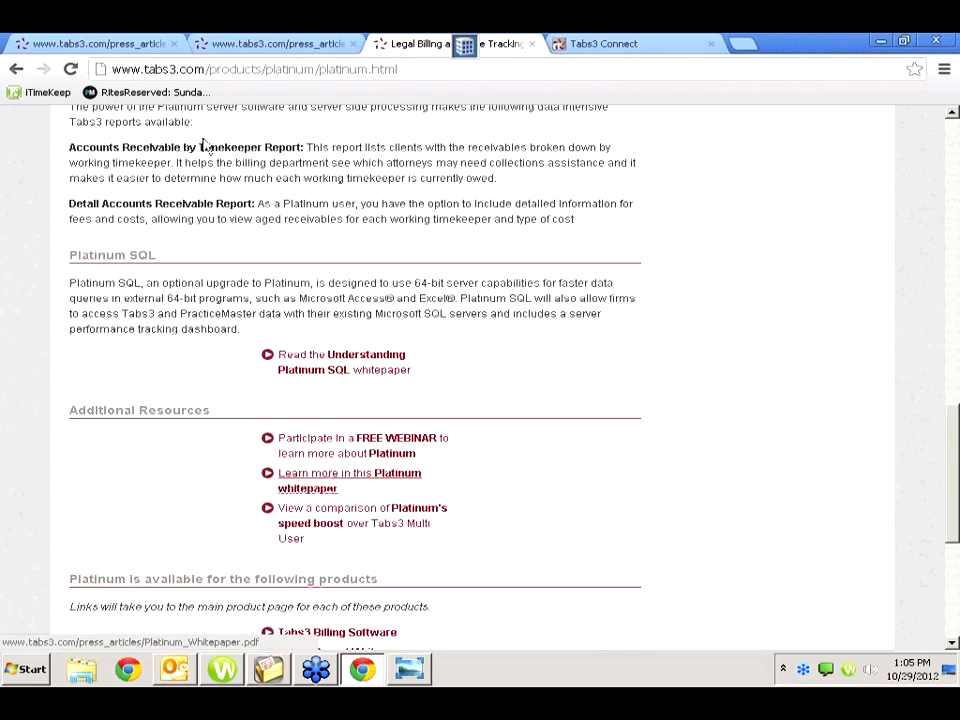
Step: Look through the Platinum whitepaper PDF already open in the browser and return to its beginning
click(104, 42)
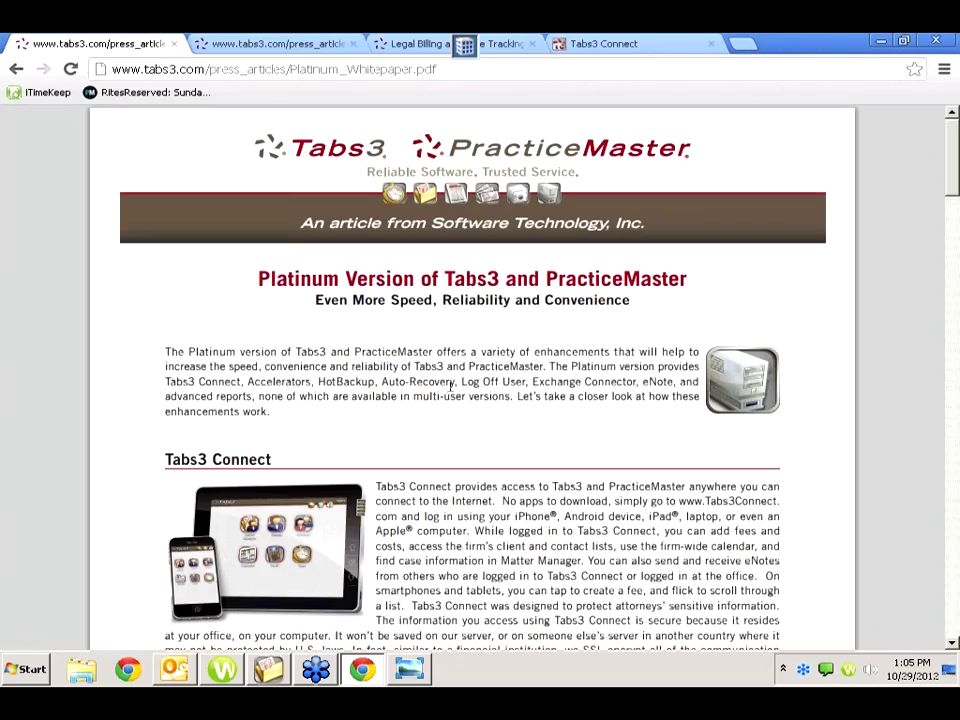
scroll(425, 457, down, 10)
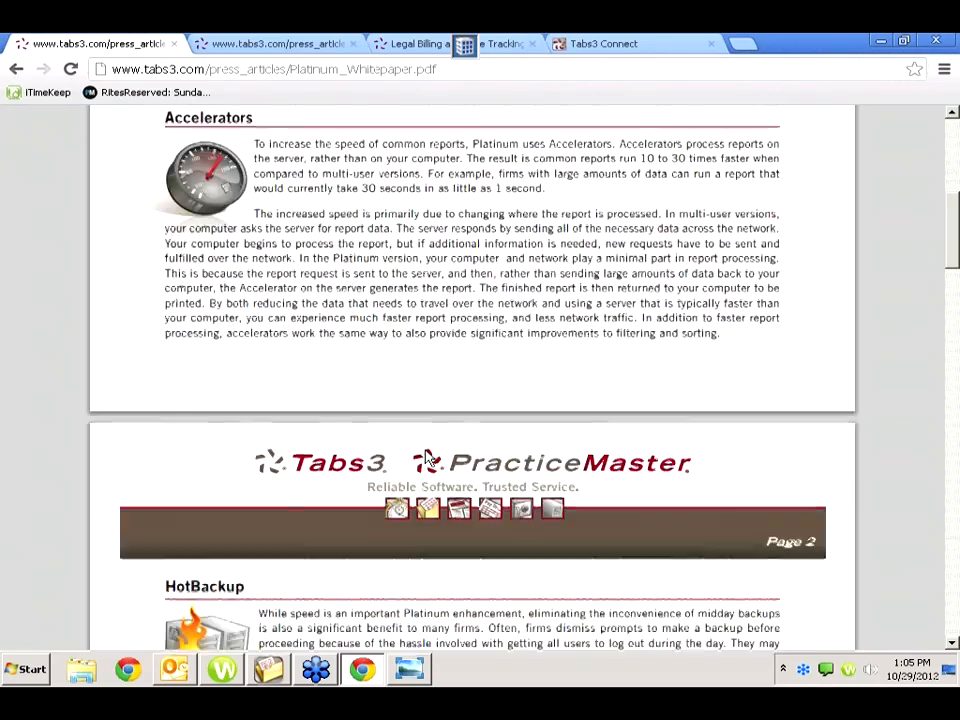
scroll(425, 457, up, 10)
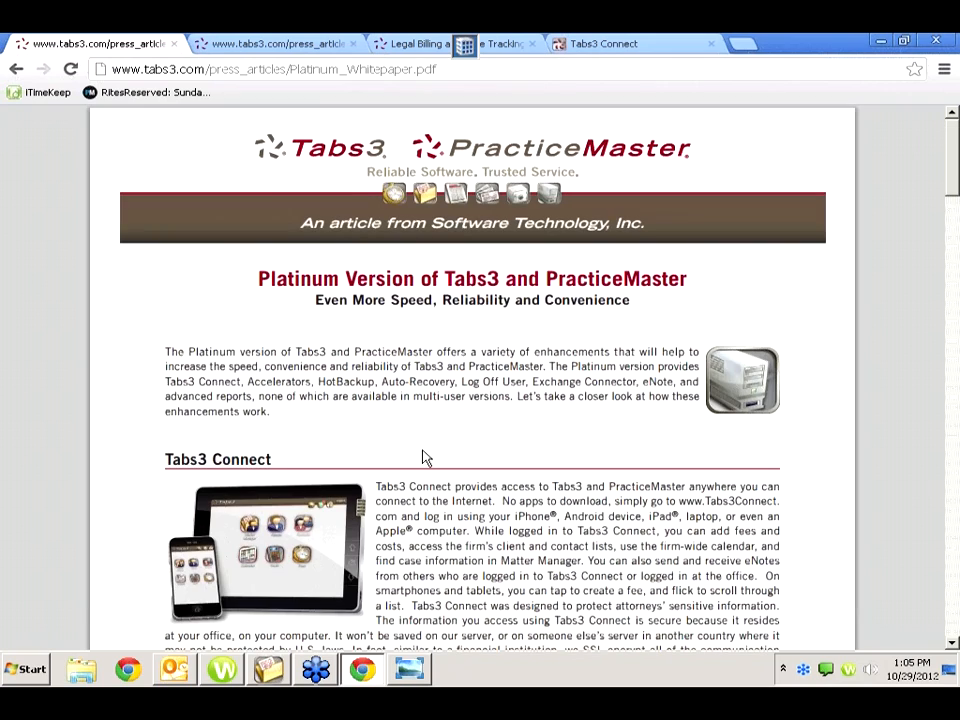
Step: Look through the open Platinum SQL whitepaper PDF from the summary table back to its first page
click(224, 44)
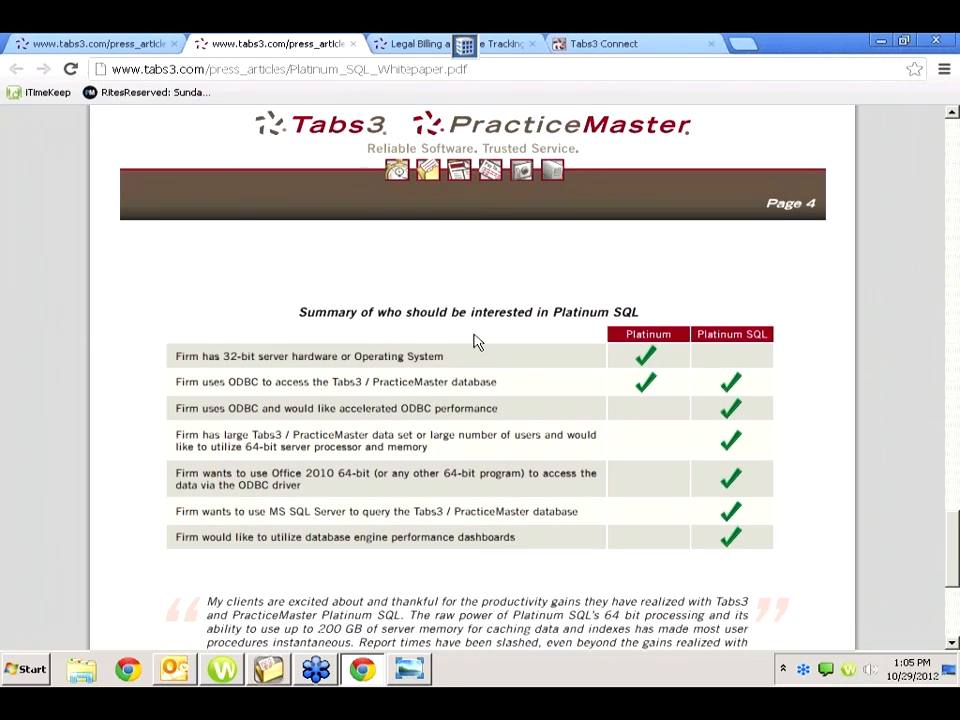
scroll(477, 342, up, 3)
scroll(477, 342, up, 14)
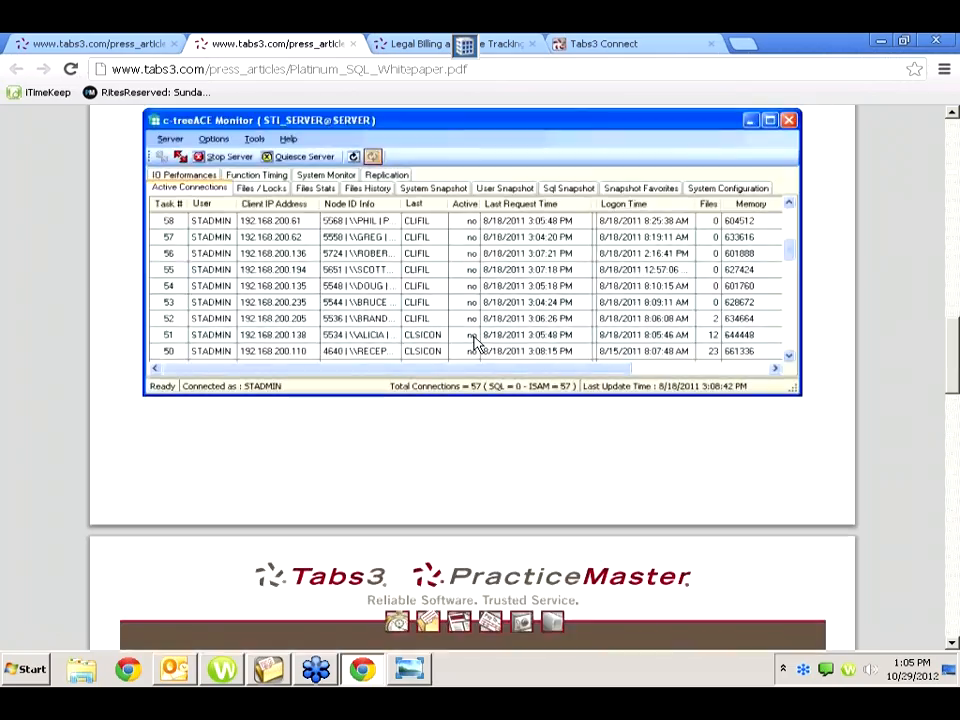
scroll(470, 340, up, 3)
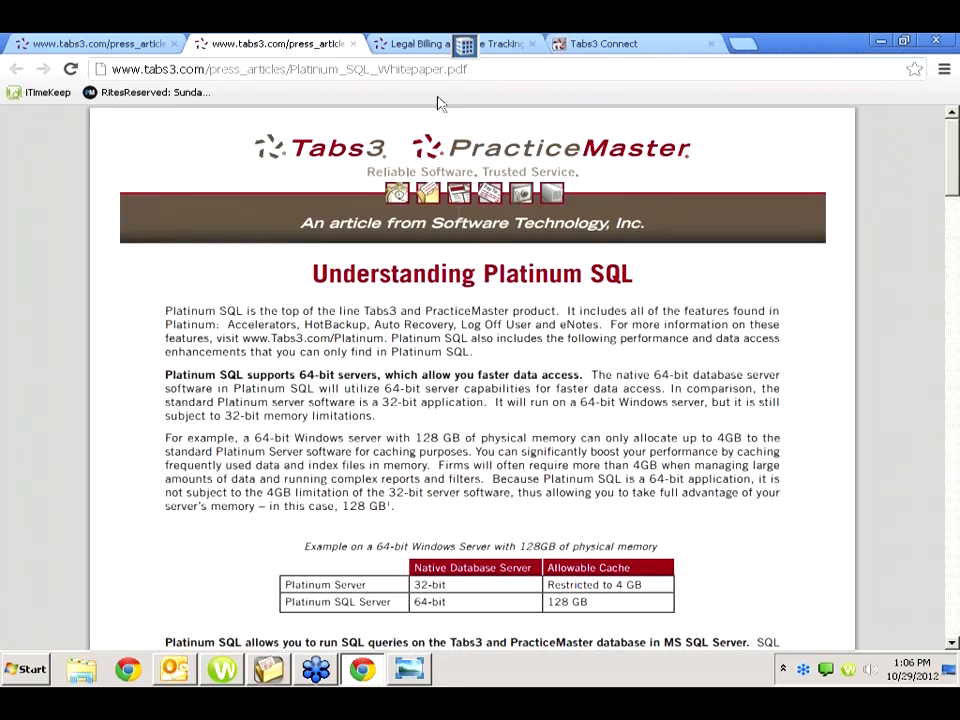
click(414, 43)
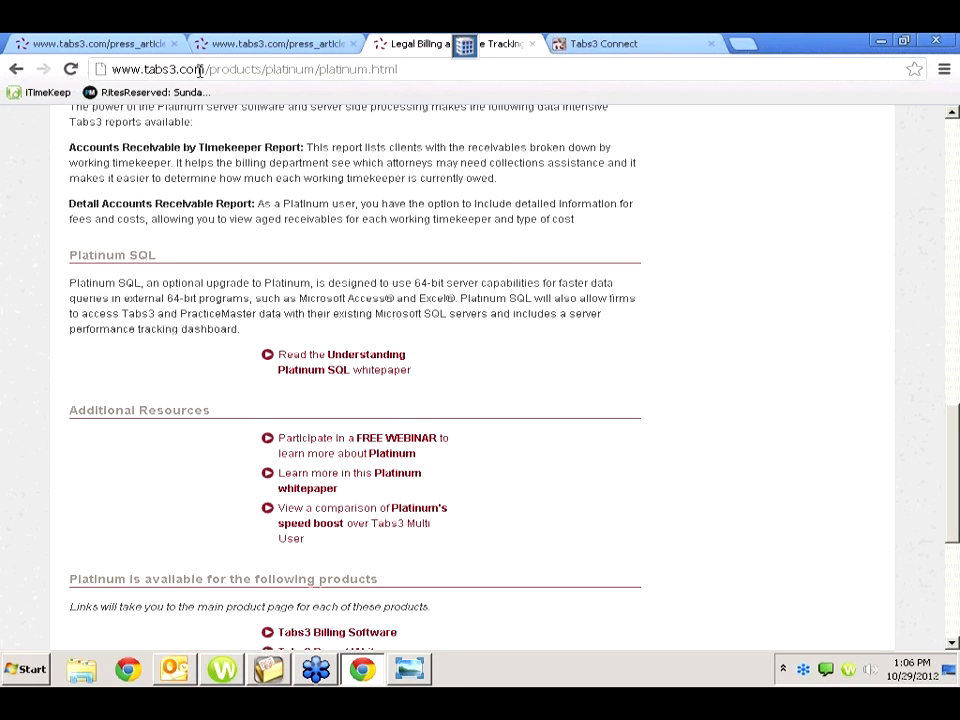
drag(205, 69, 376, 80)
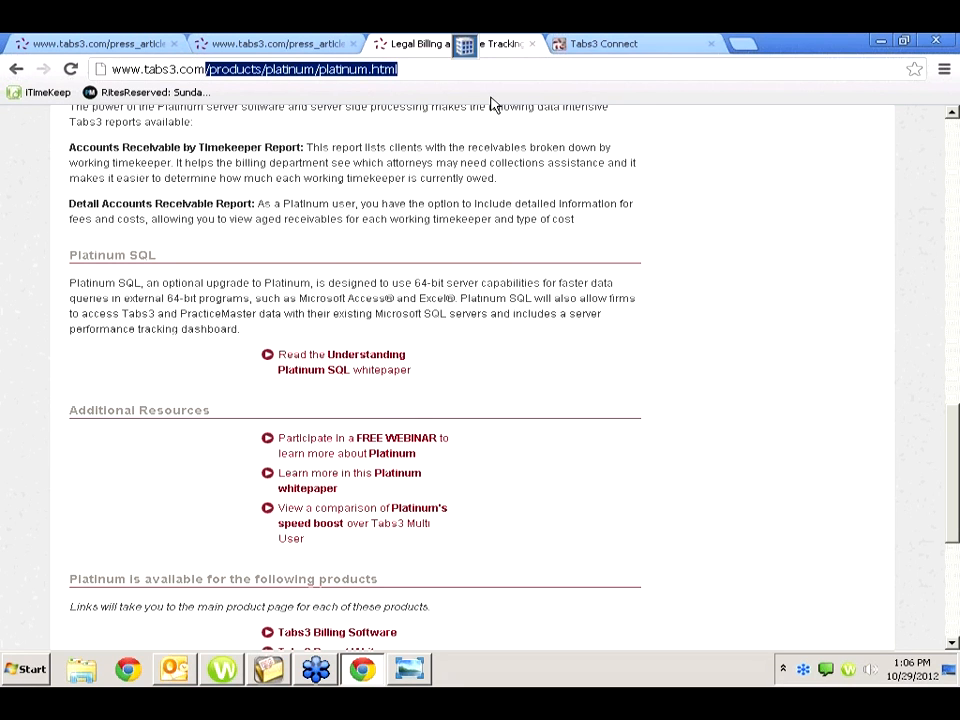
key(BackSpace)
key(Return)
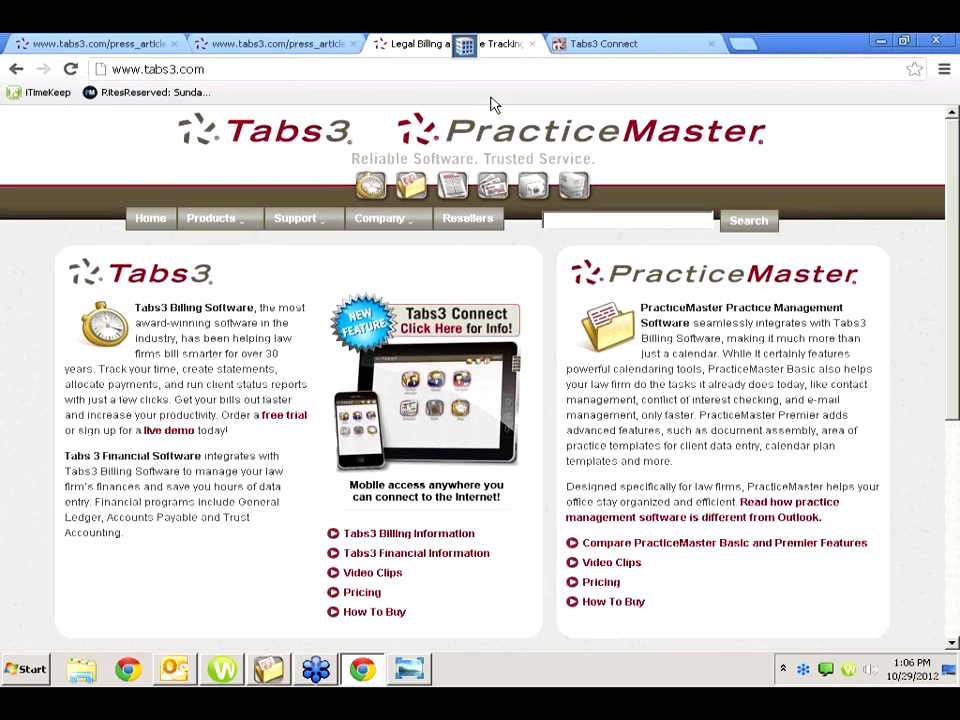
Step: Reopen the Platinum product page through the pricing page and view its Platinum SQL and Additional Resources sections
click(358, 594)
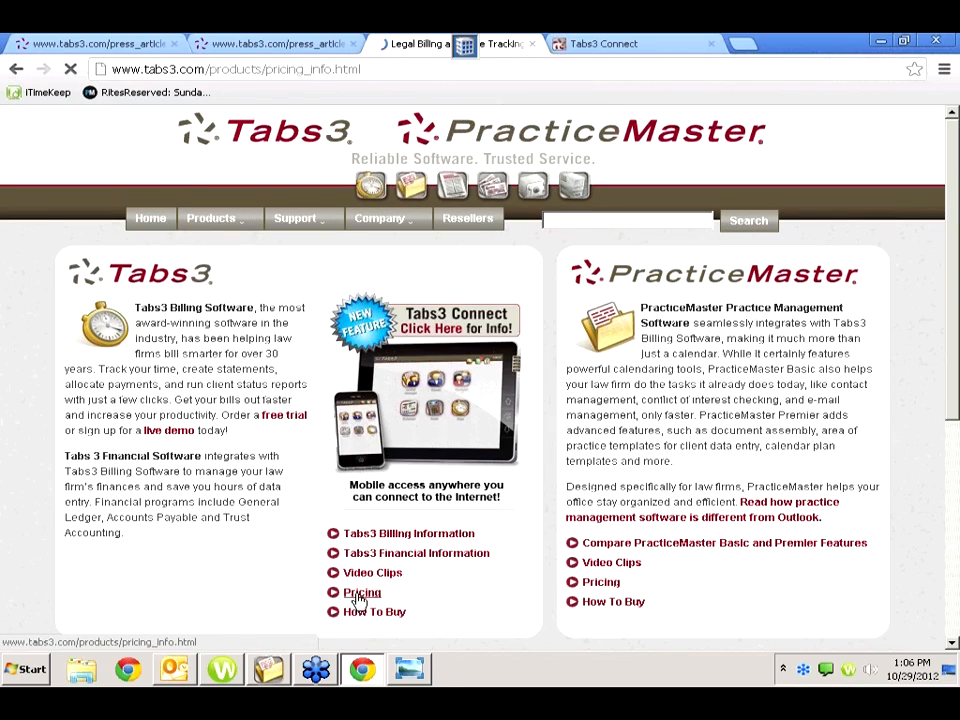
scroll(505, 591, down, 1)
scroll(505, 591, down, 2)
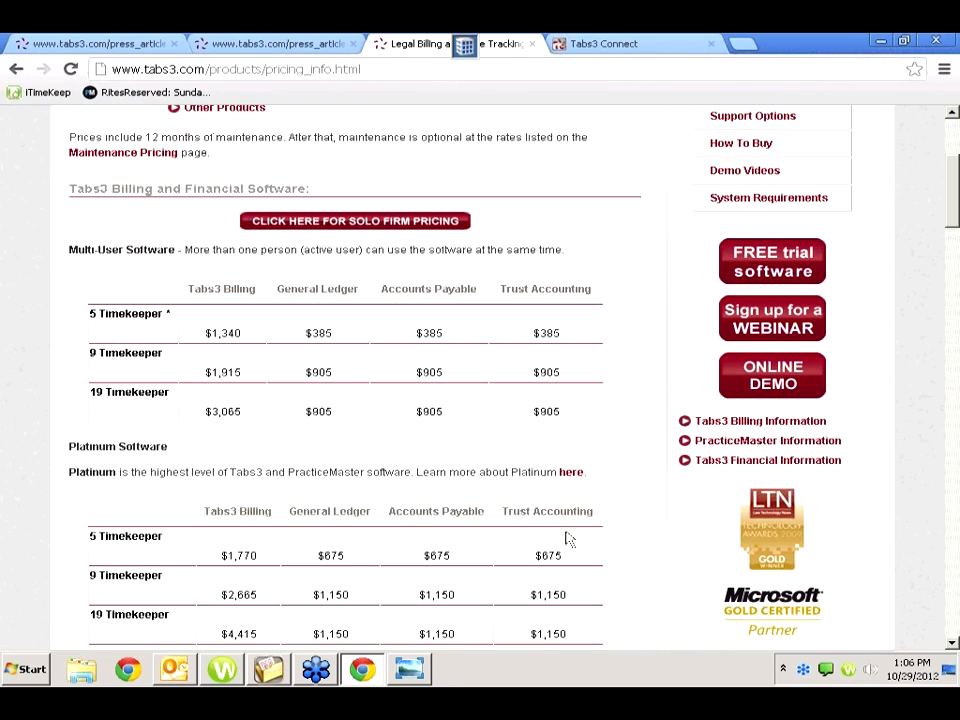
click(573, 478)
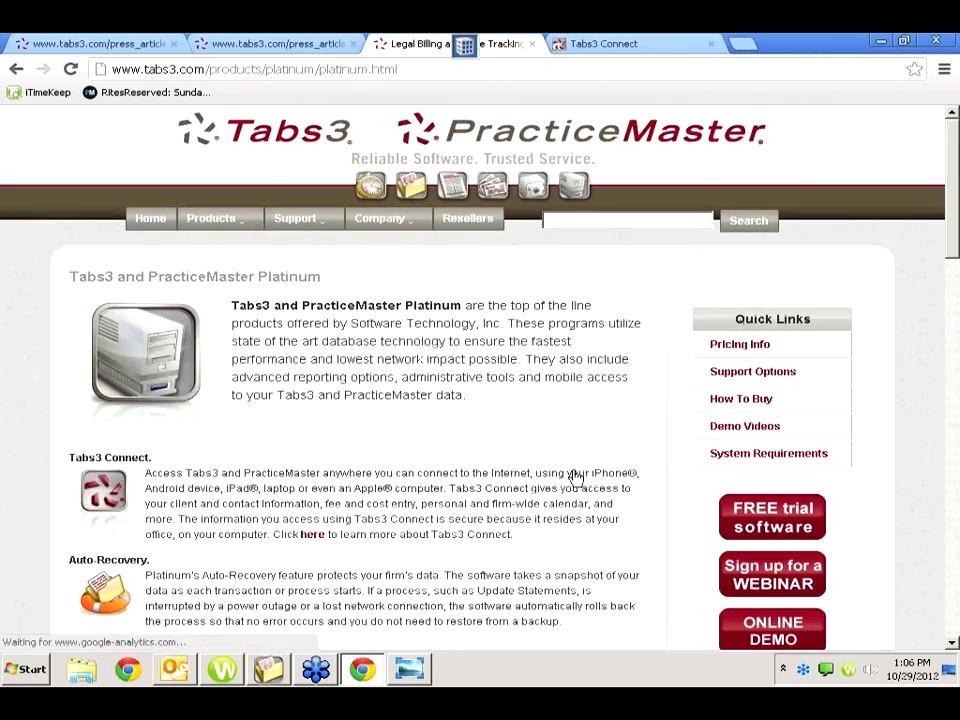
scroll(547, 430, down, 10)
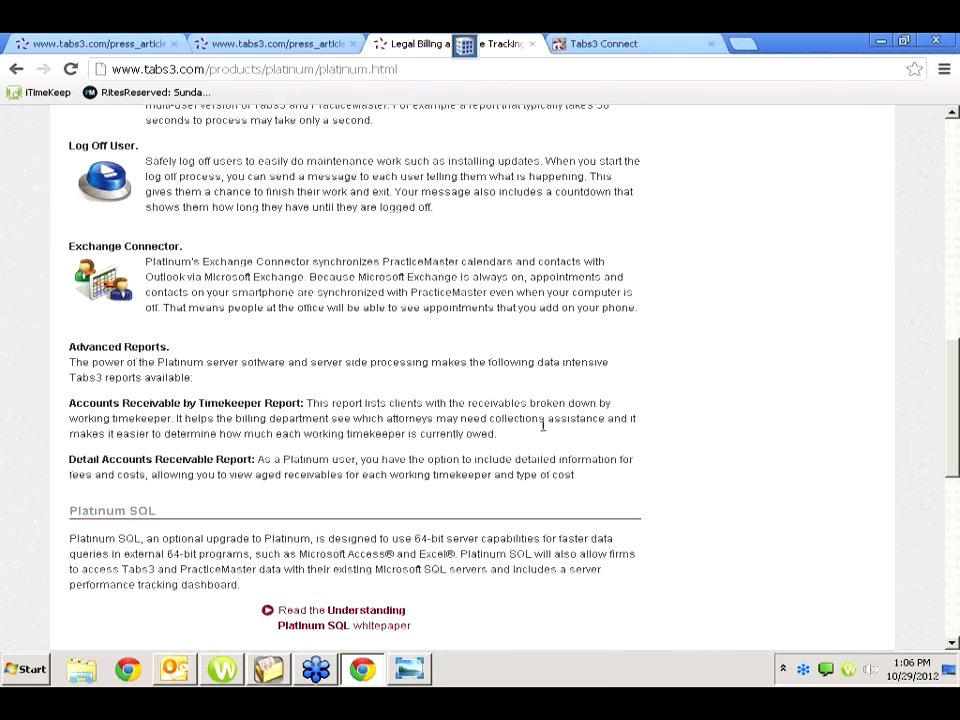
scroll(403, 514, down, 2)
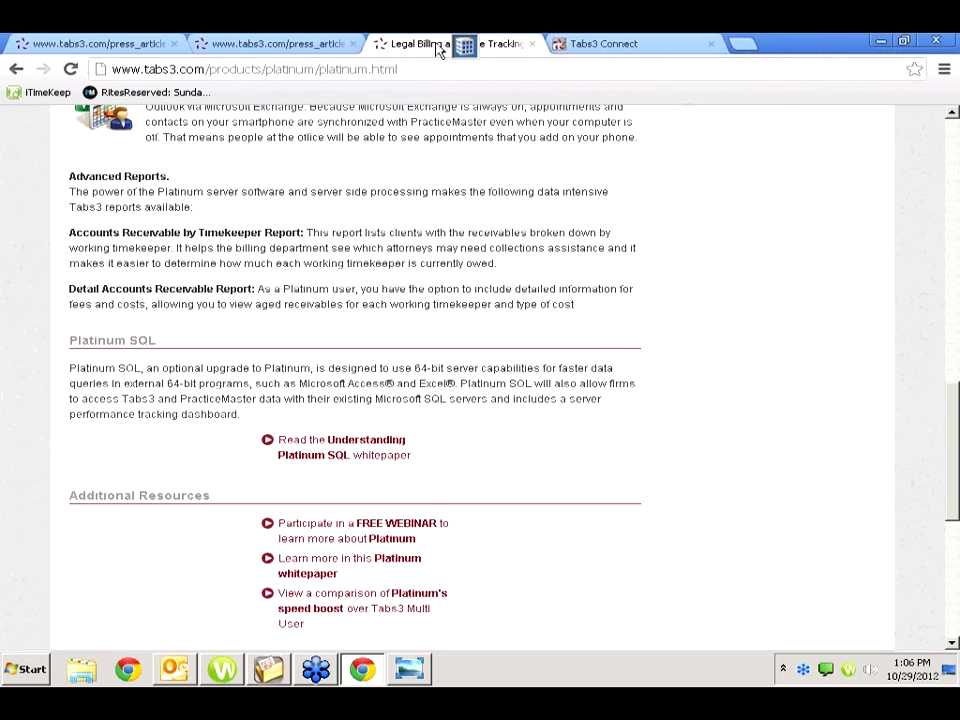
Step: Minimise and restore Chrome, and show the Tabs3 Connect main page
click(880, 41)
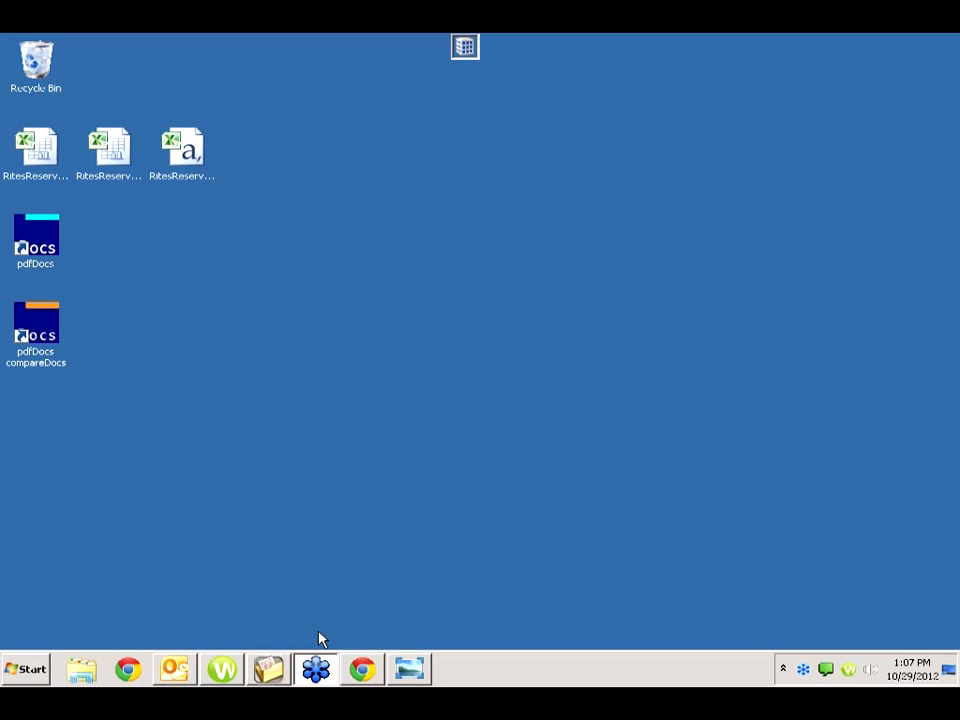
click(362, 669)
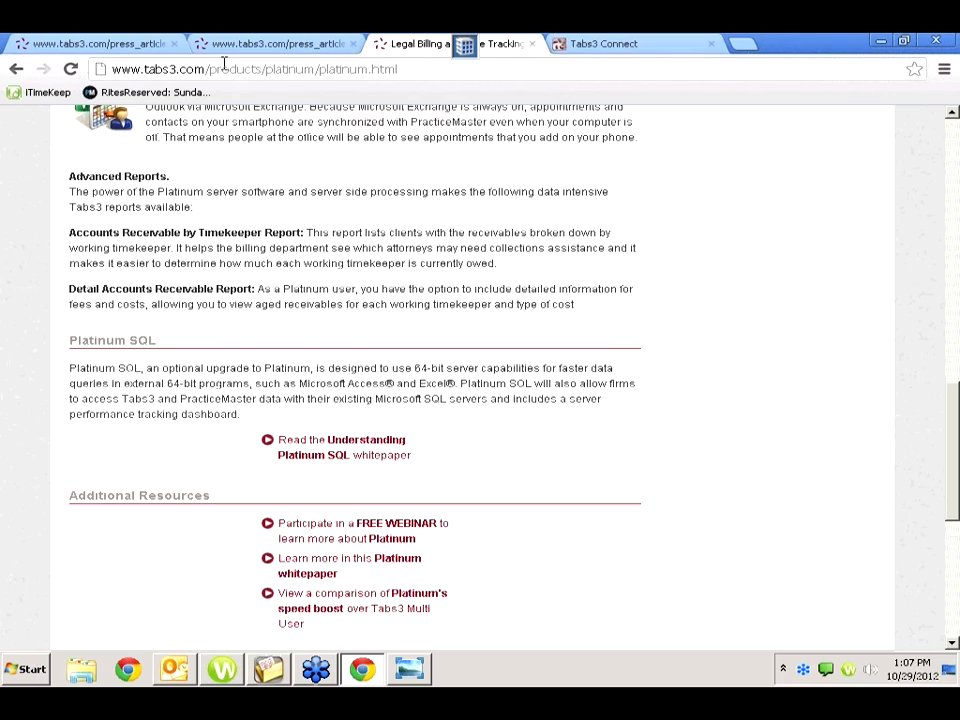
click(596, 46)
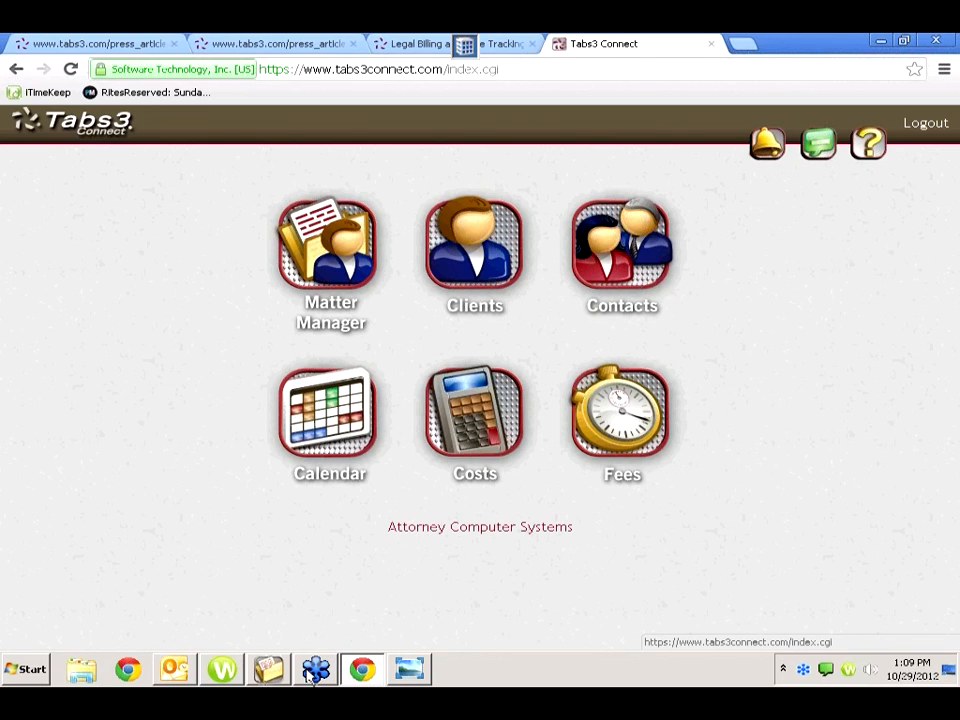
Step: Switch to PracticeMaster, launch System Configuration and open the Platinum Server Configuration to its HotBackup schedule
click(268, 676)
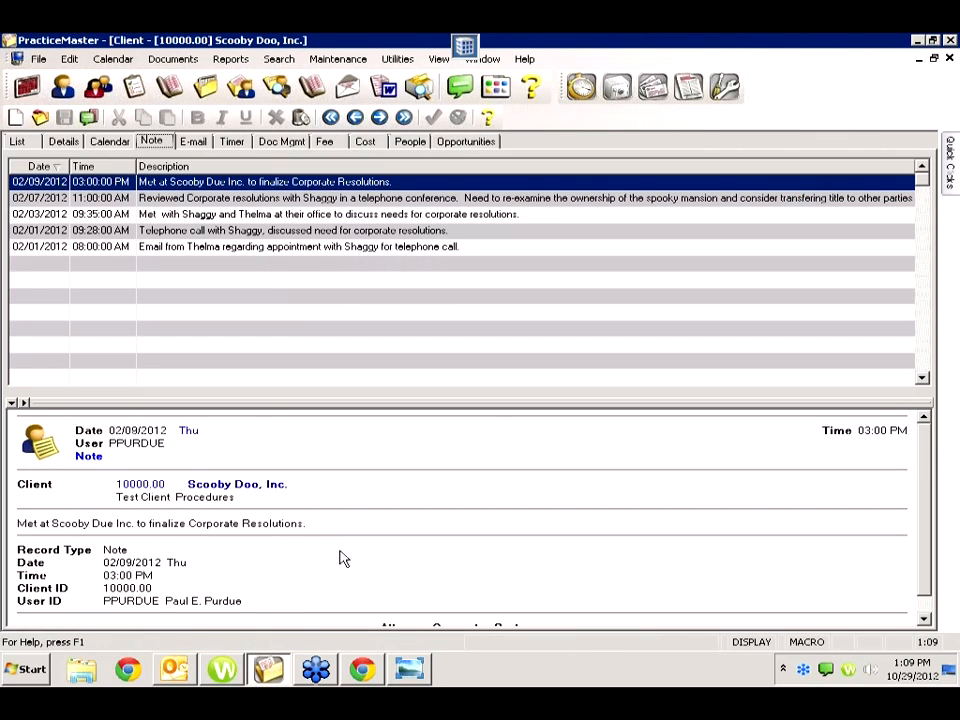
click(724, 88)
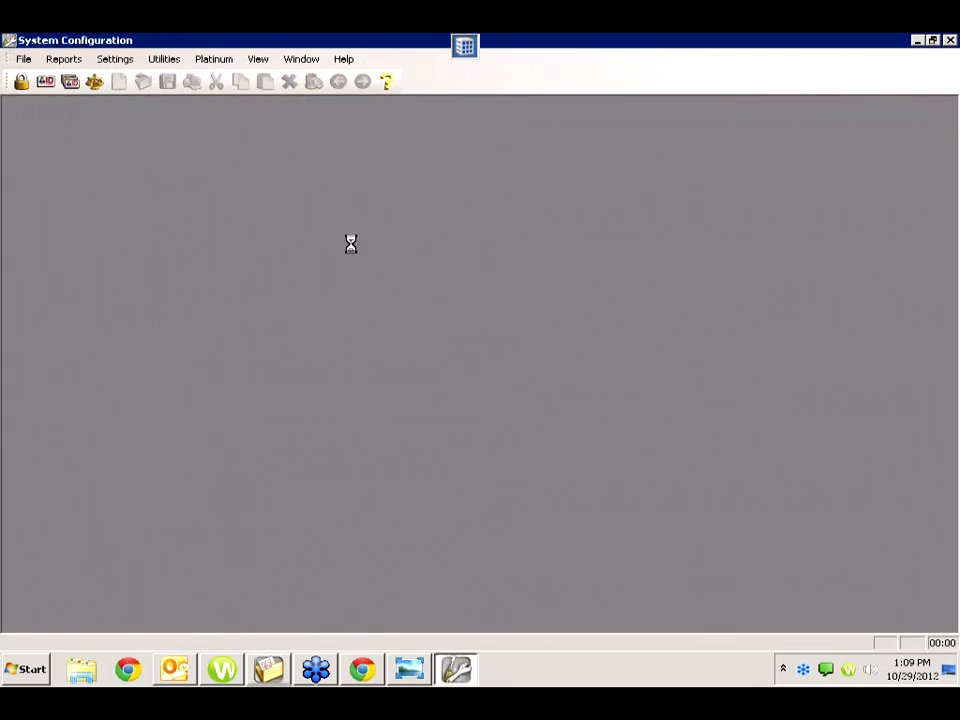
click(208, 61)
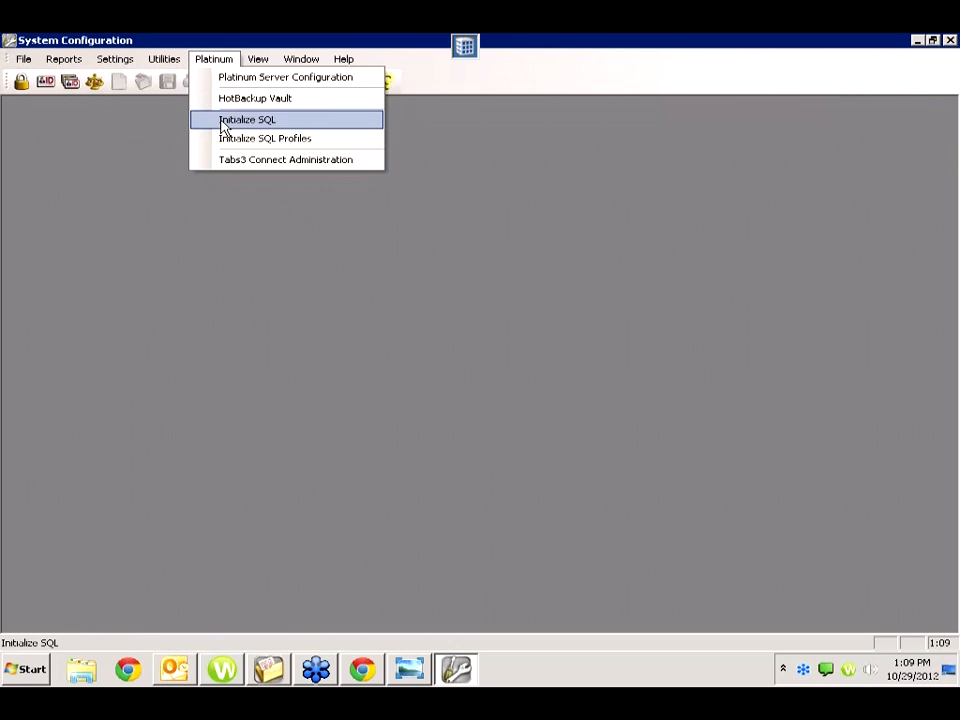
click(264, 79)
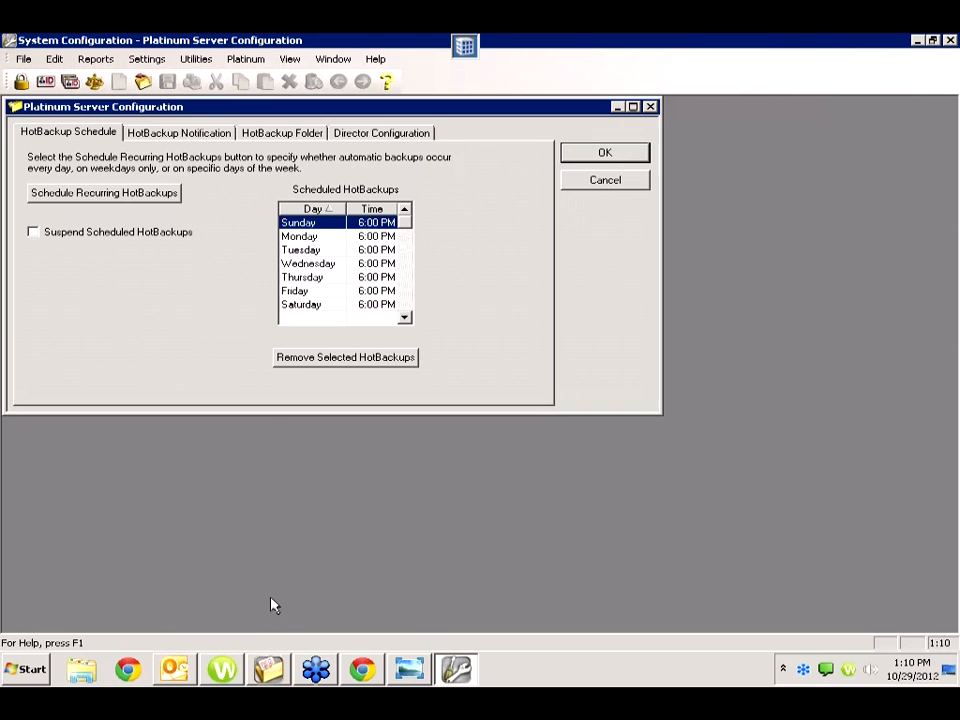
Step: Switch to PracticeMaster, start an eNote from the client's 02/09/2012 note record and discard it unsent
click(274, 672)
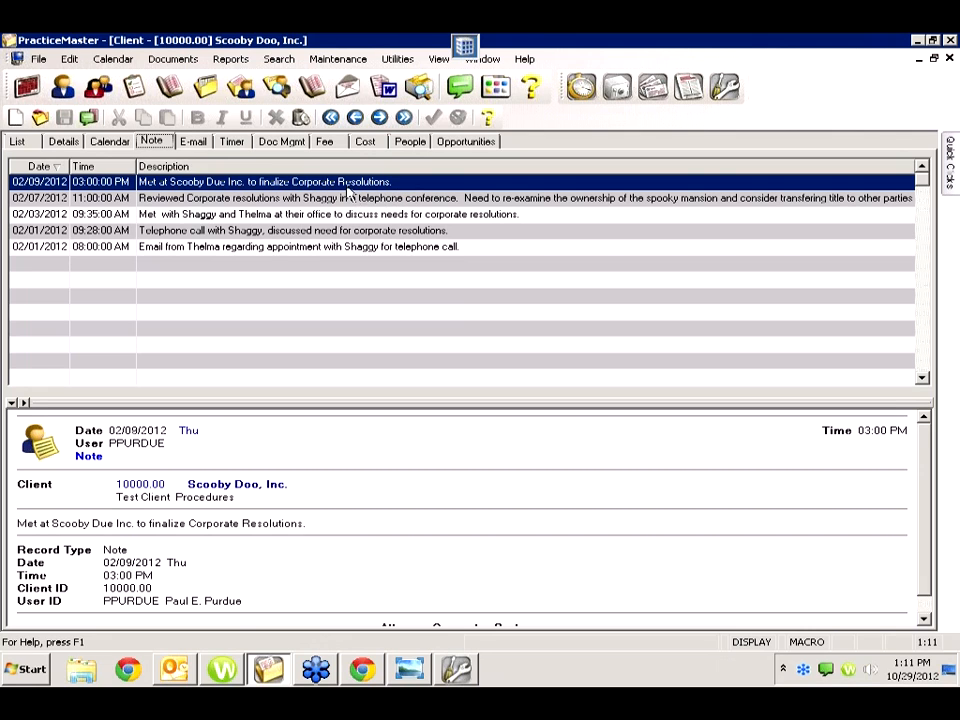
mouse_move(952, 175)
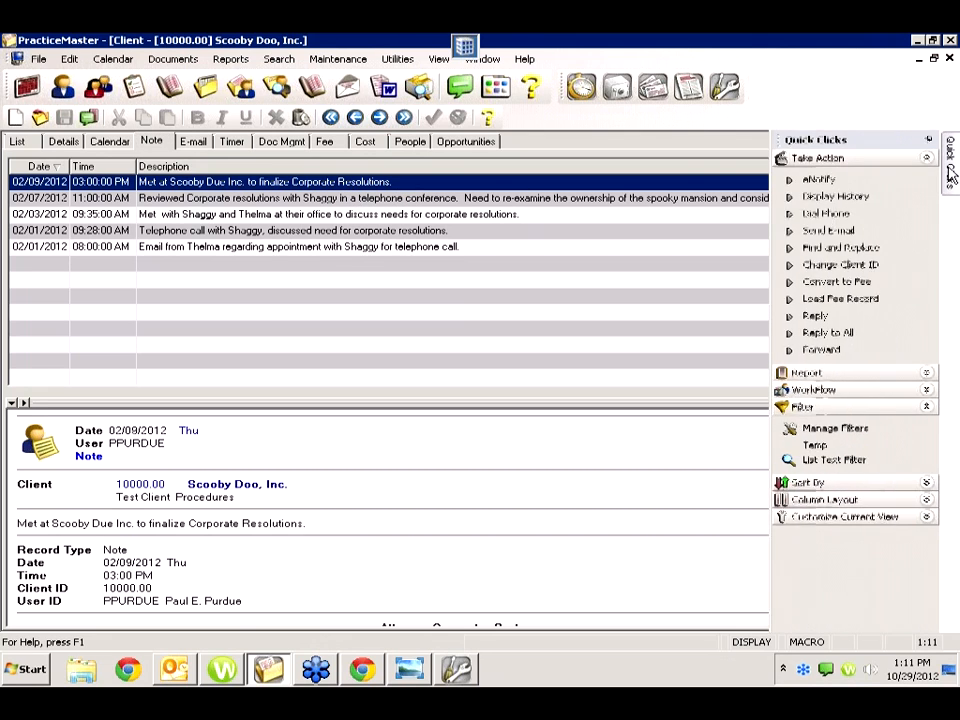
click(816, 181)
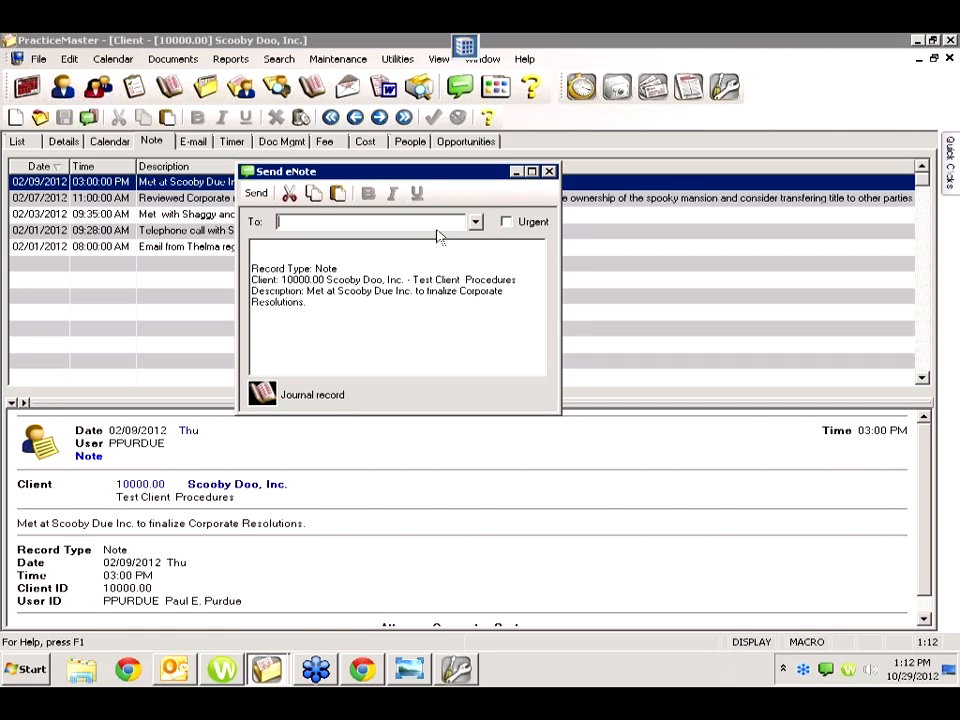
click(548, 173)
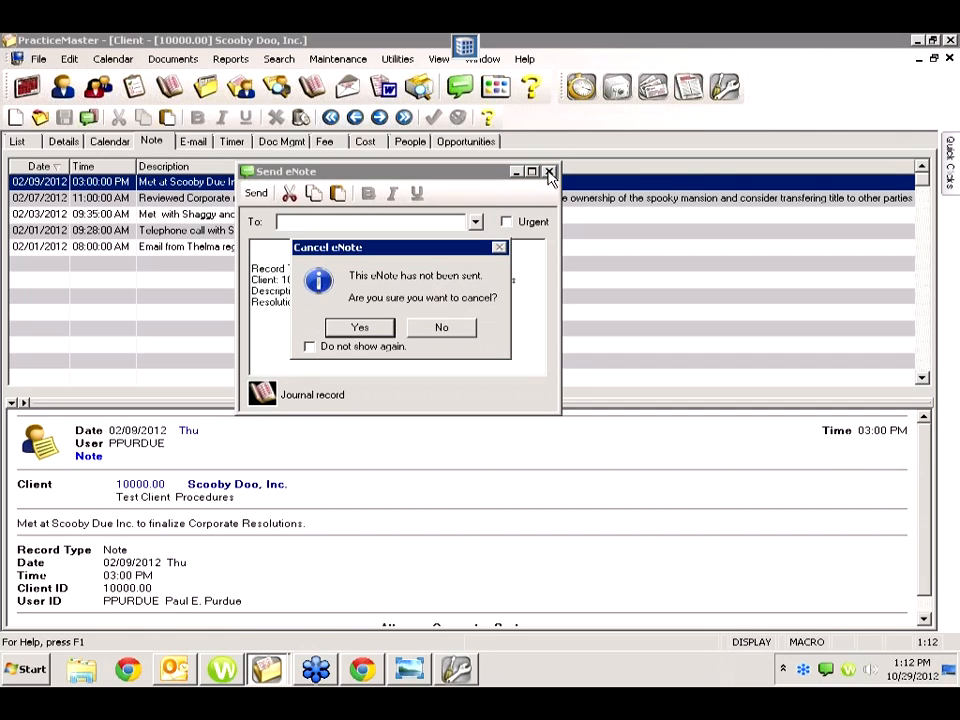
click(446, 329)
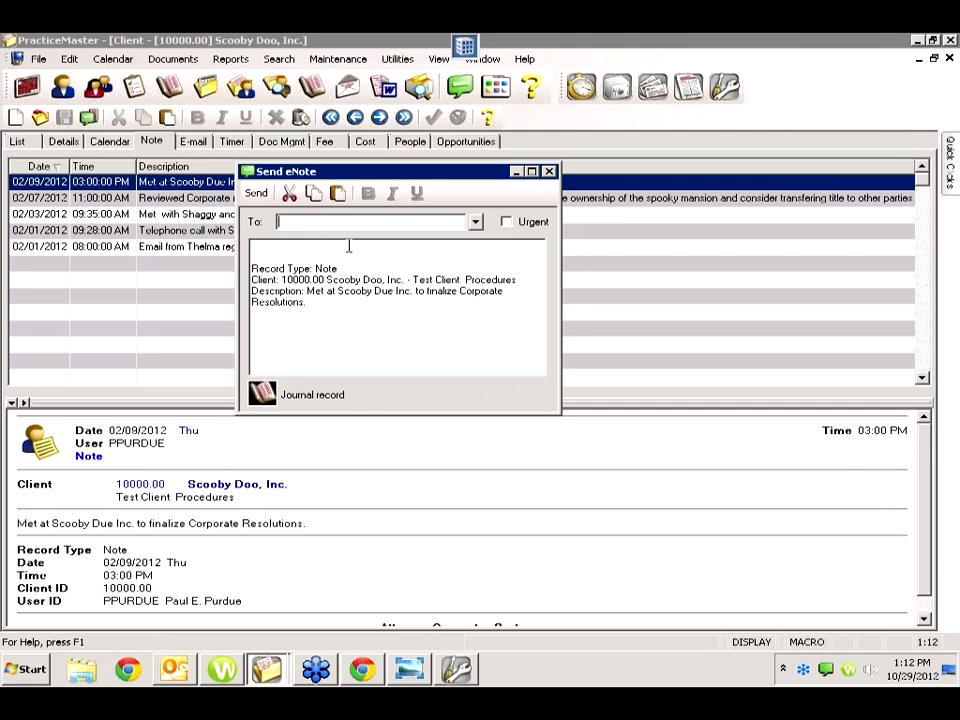
click(551, 173)
click(360, 327)
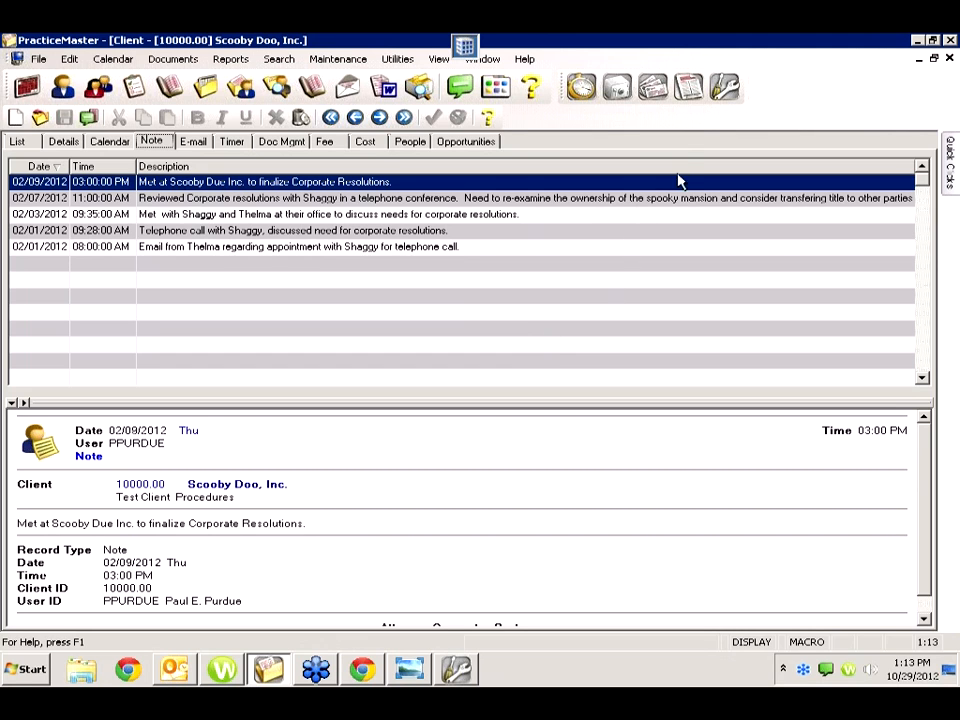
Step: Return to System Configuration, accept the Platinum Server Configuration and start Reindex Files without making a HotBackup
click(724, 87)
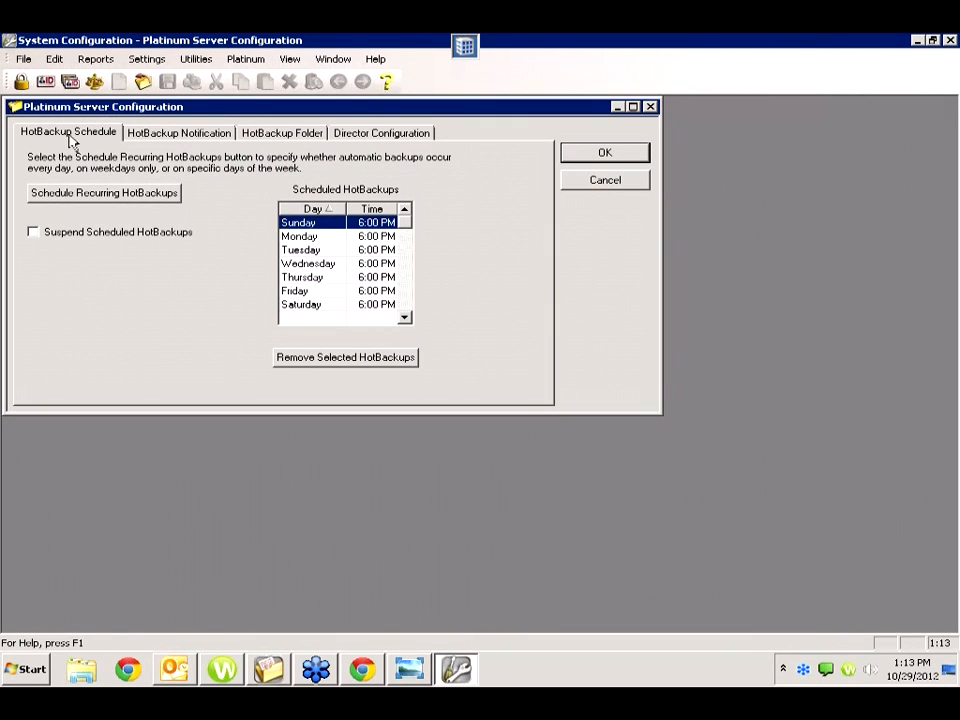
click(605, 152)
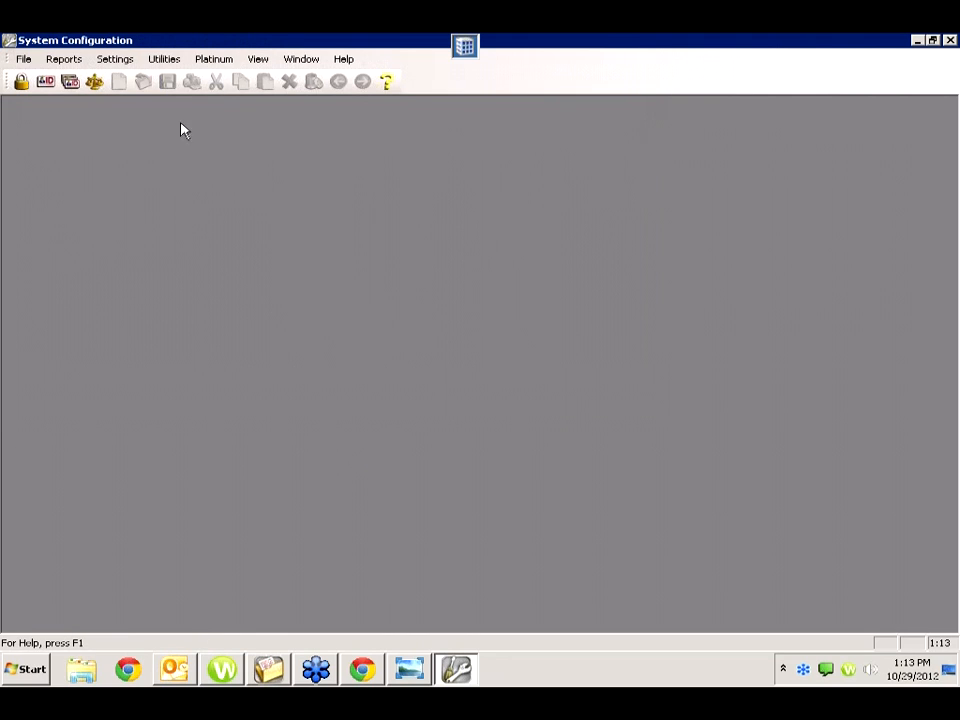
click(164, 59)
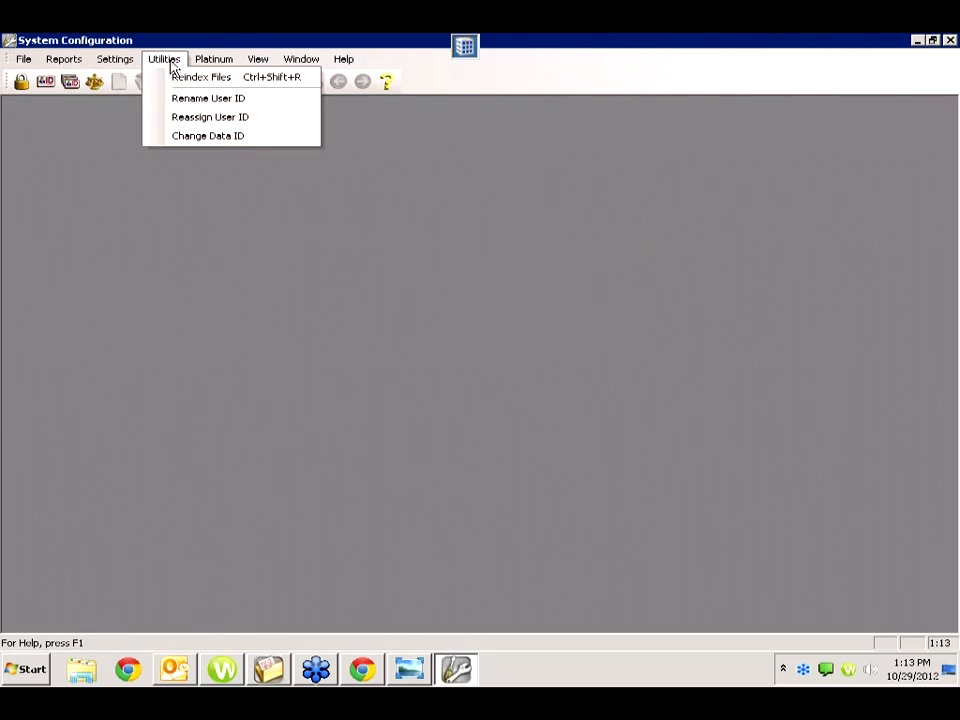
click(185, 79)
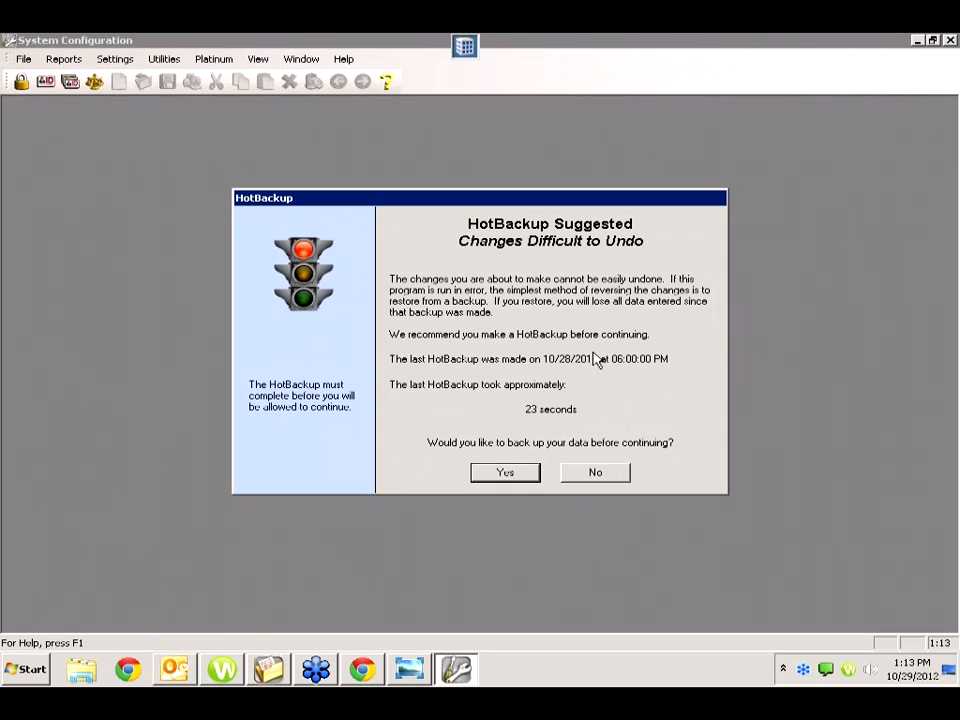
click(581, 476)
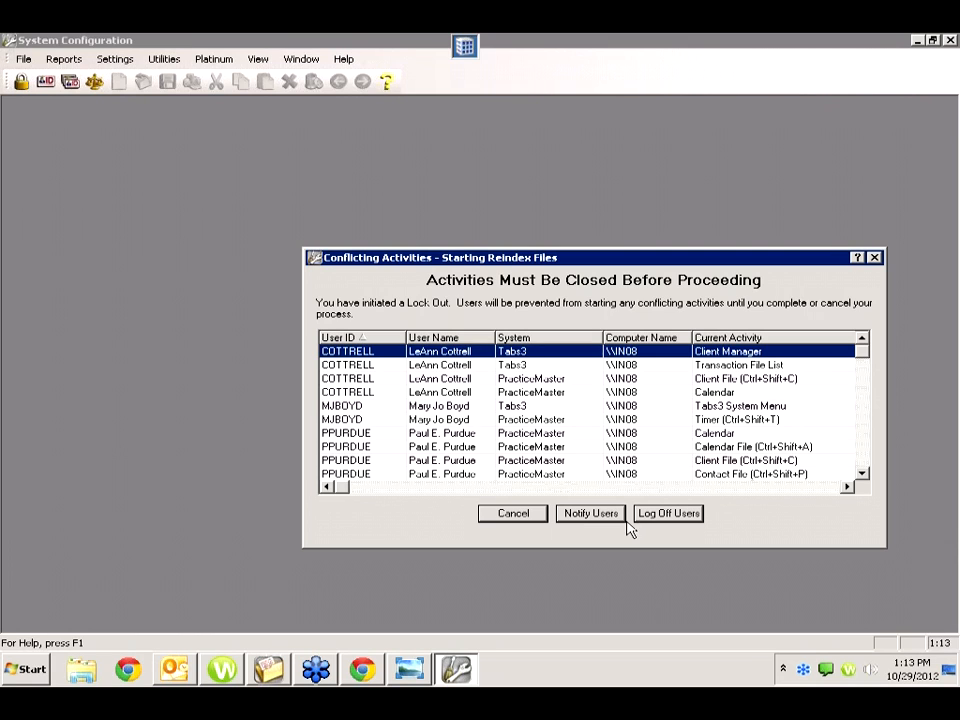
Step: View the Log Off Users options for the conflicting activities, dismiss them and cancel the file reindex
click(666, 518)
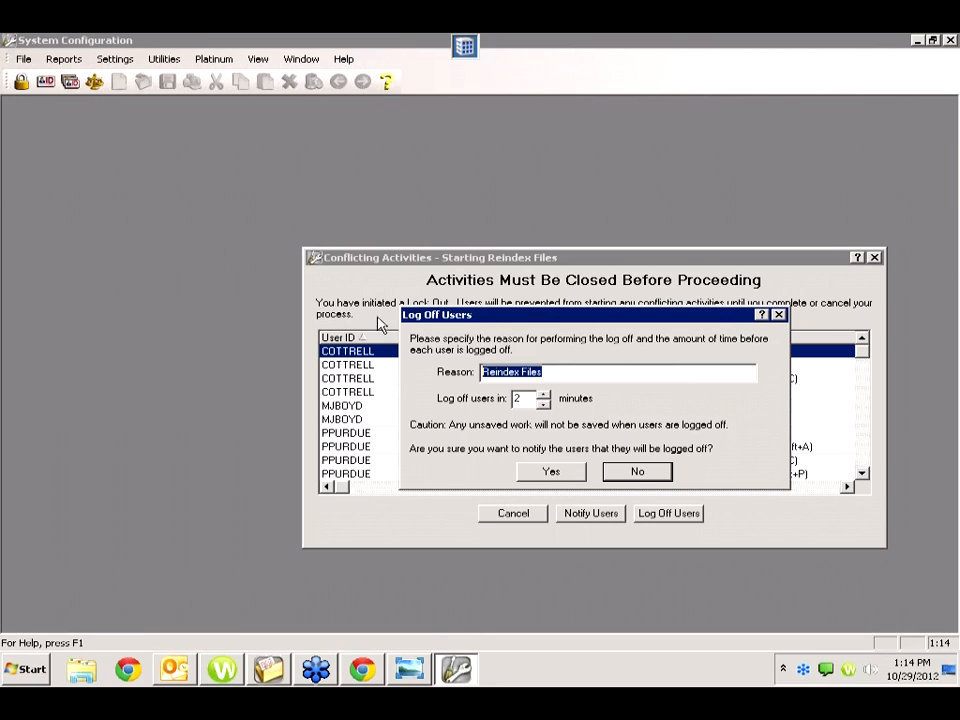
click(778, 315)
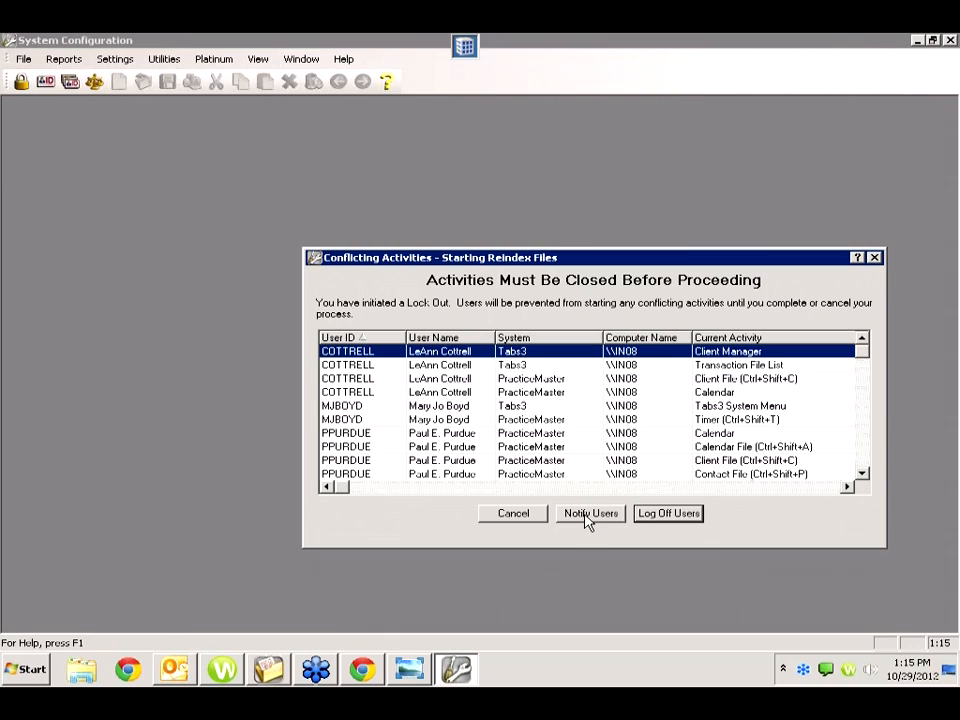
click(666, 516)
click(874, 257)
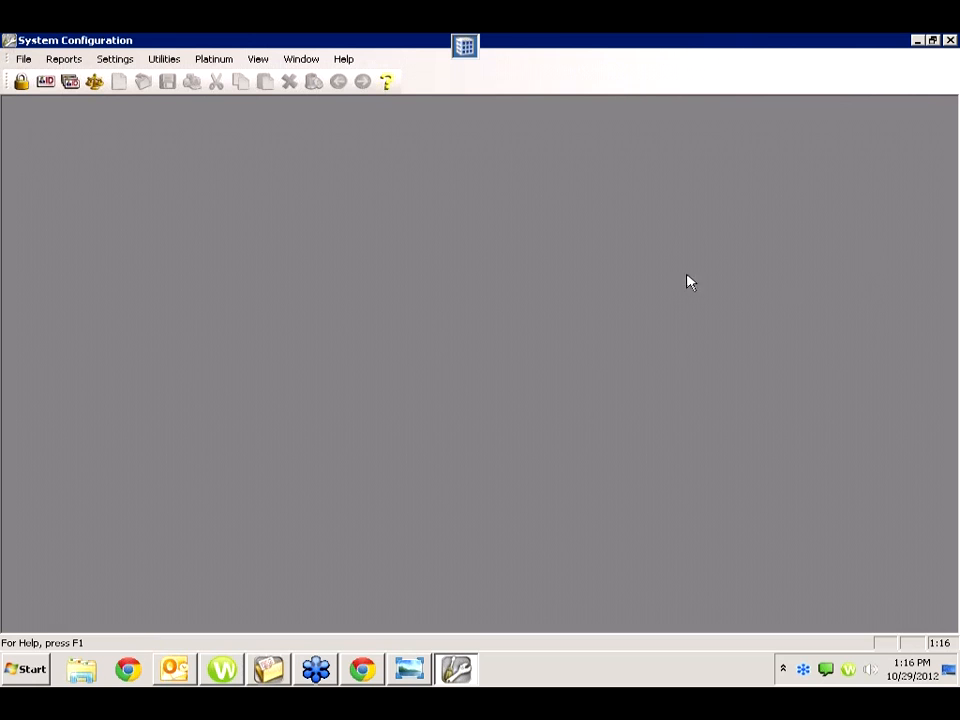
Step: Switch to Chrome and review the first page of the Platinum whitepaper on Tabs3 and PracticeMaster
click(362, 669)
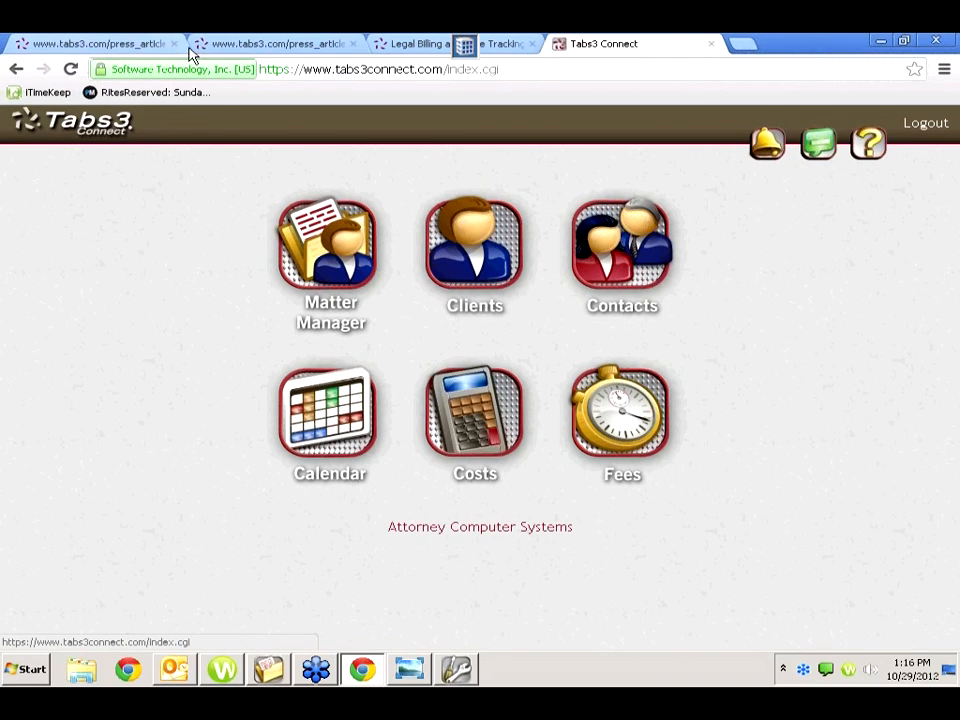
click(135, 44)
scroll(420, 388, down, 4)
scroll(415, 400, up, 4)
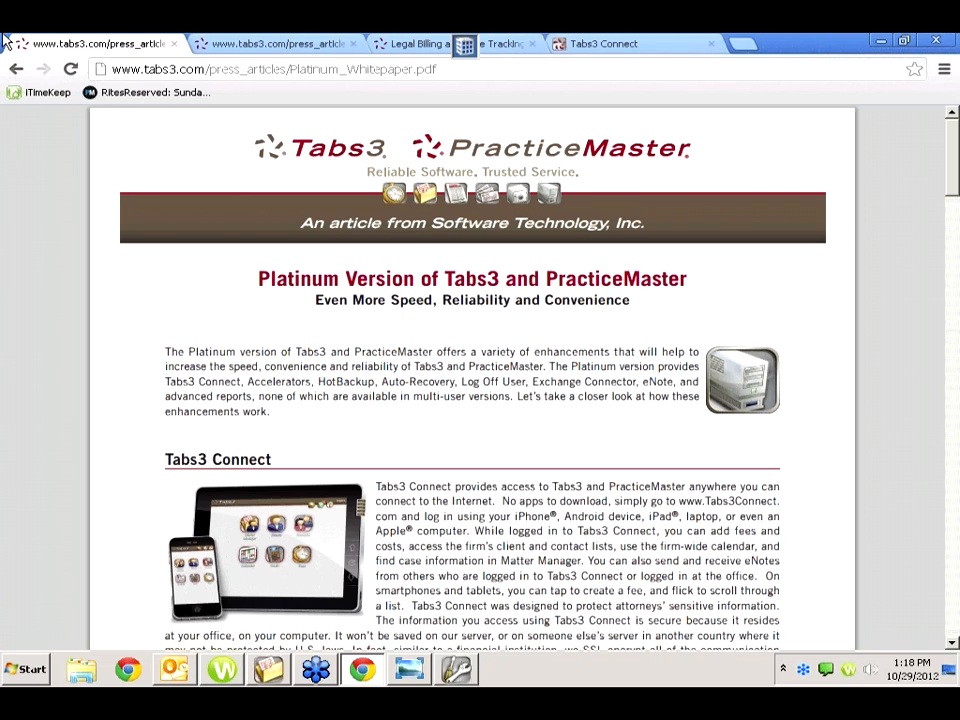
Step: Show the Platinum SQL whitepaper and highlight the Allowable Cache entries for Platinum Server and Platinum SQL Server
click(250, 43)
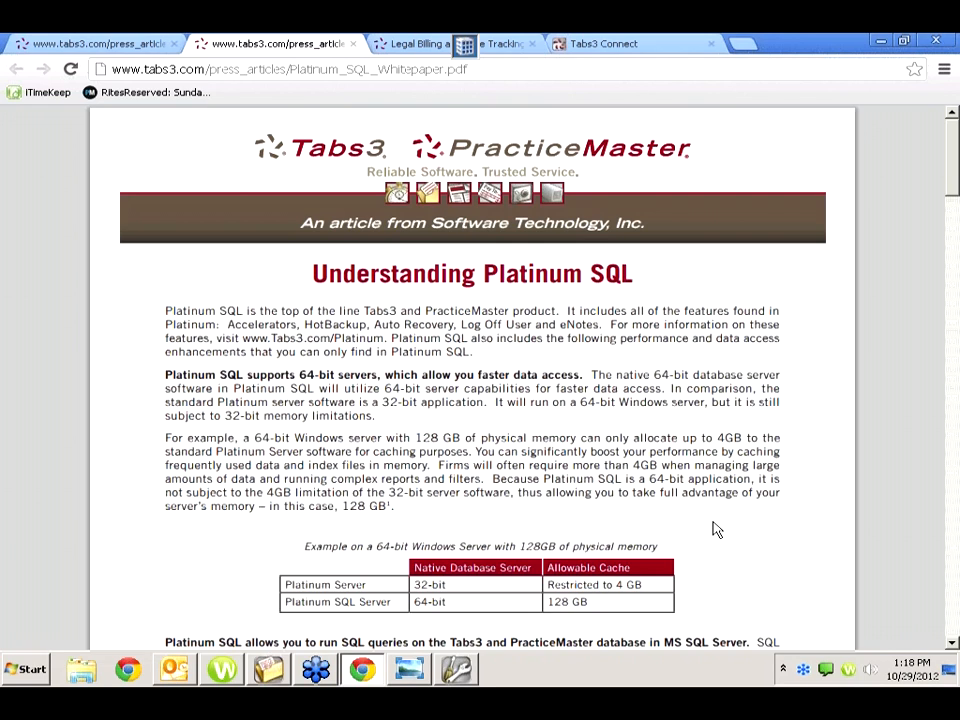
scroll(696, 536, down, 3)
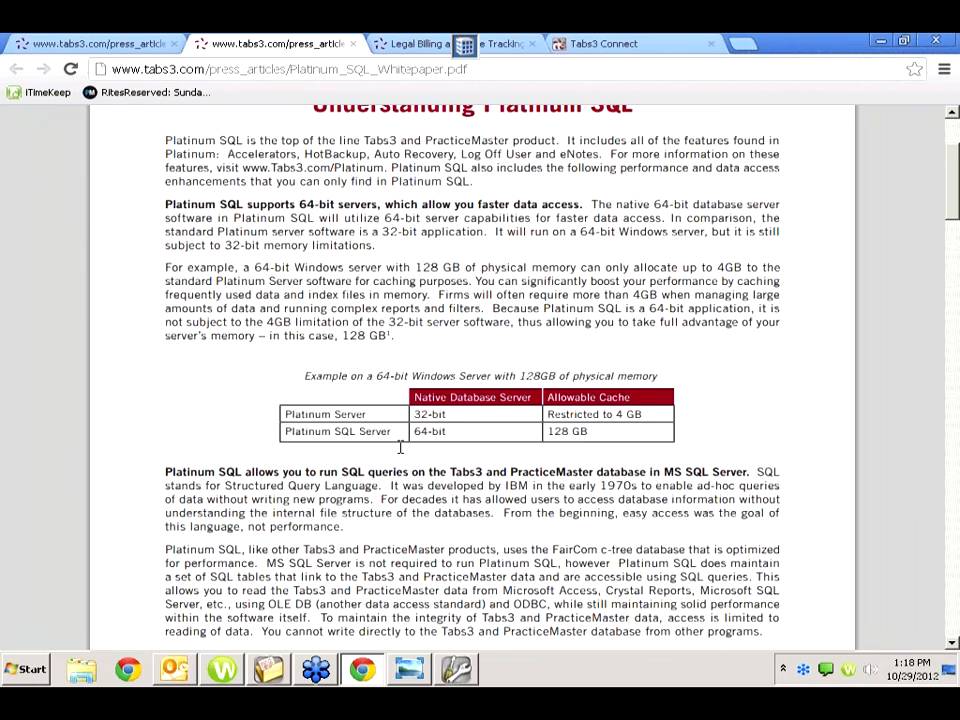
drag(605, 414, 583, 431)
click(600, 435)
drag(651, 416, 546, 412)
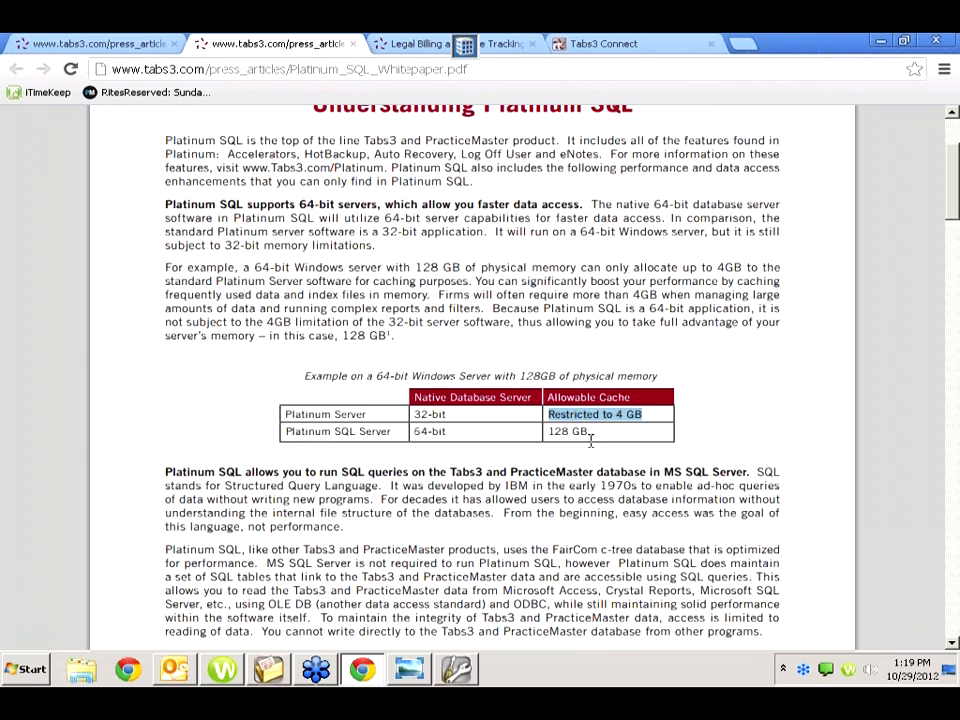
drag(590, 432, 555, 437)
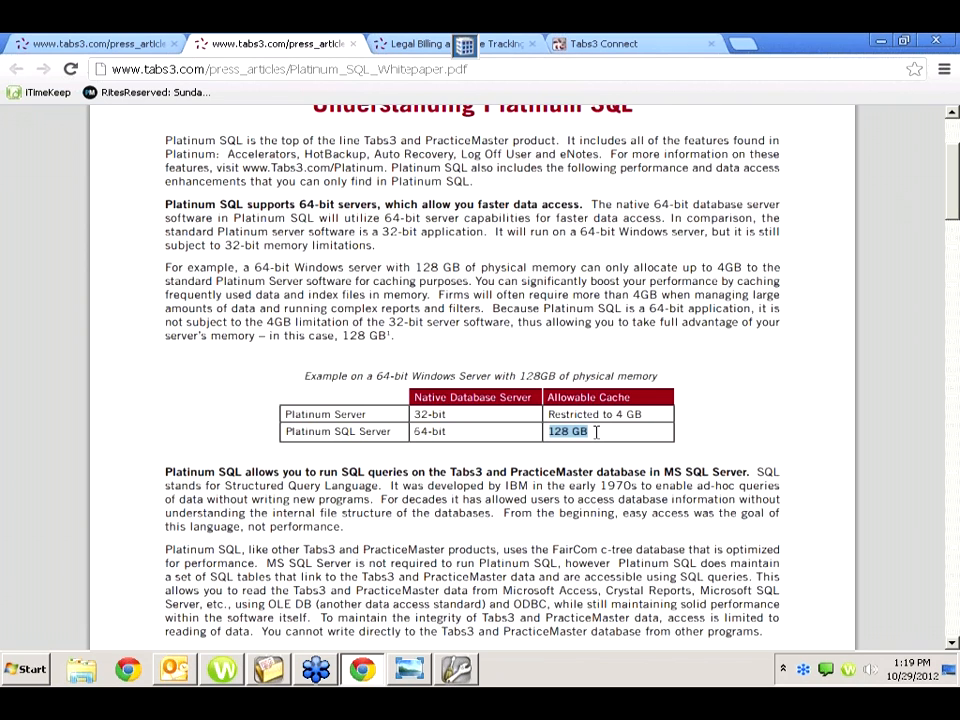
click(596, 432)
triple_click(575, 431)
Step: Review the rest of the Platinum SQL whitepaper, from the Monitor and Gauges utilities to the Platinum versus Platinum SQL summary table
scroll(870, 372, down, 3)
scroll(853, 372, down, 10)
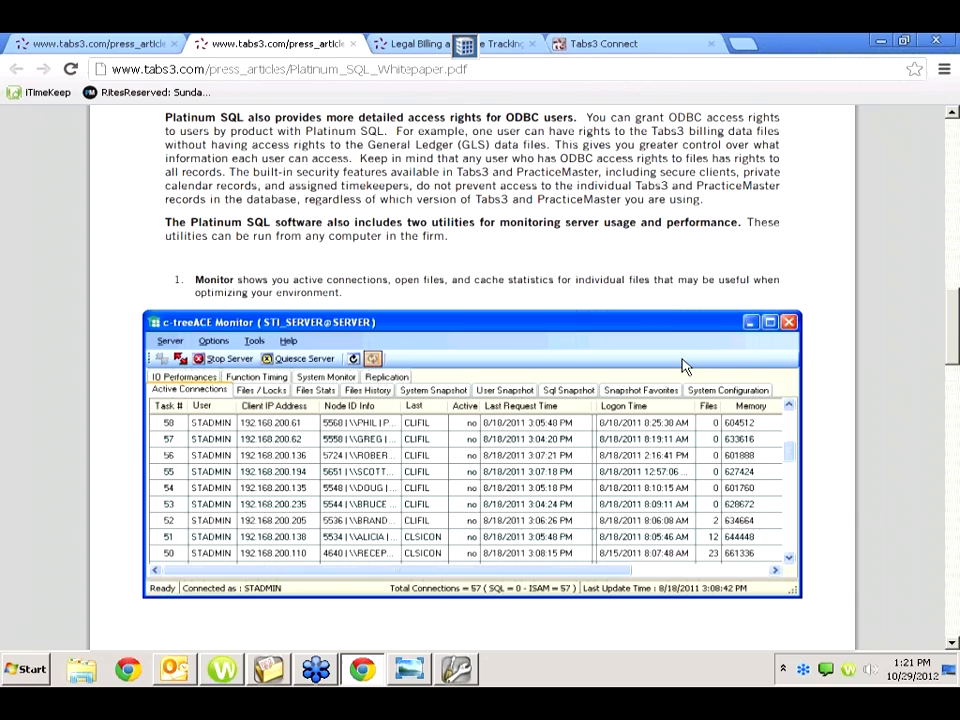
scroll(683, 366, down, 8)
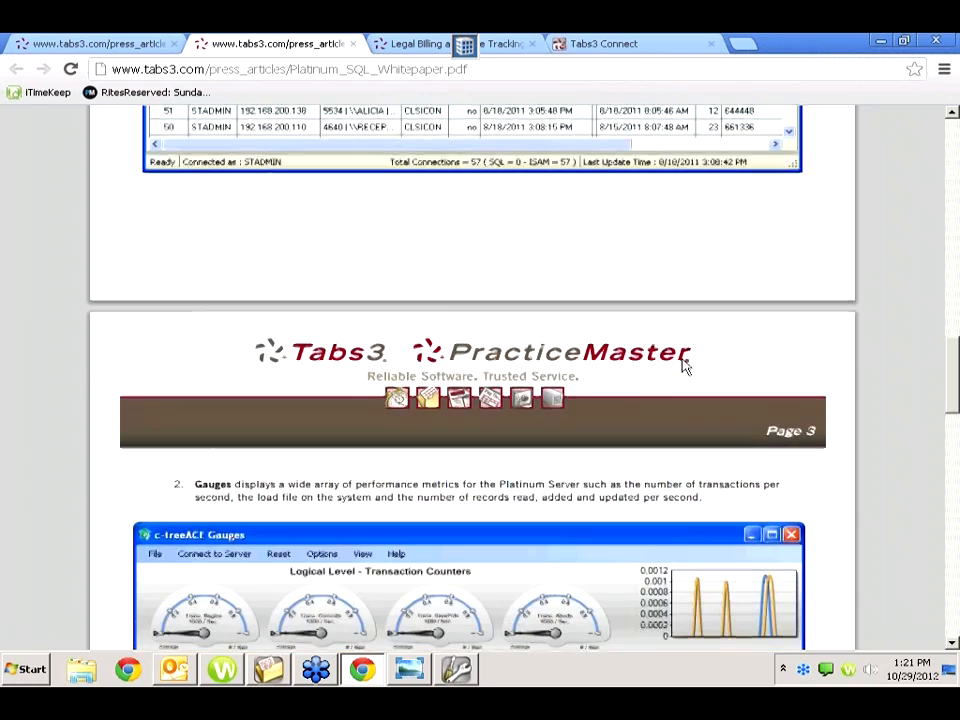
scroll(683, 366, down, 2)
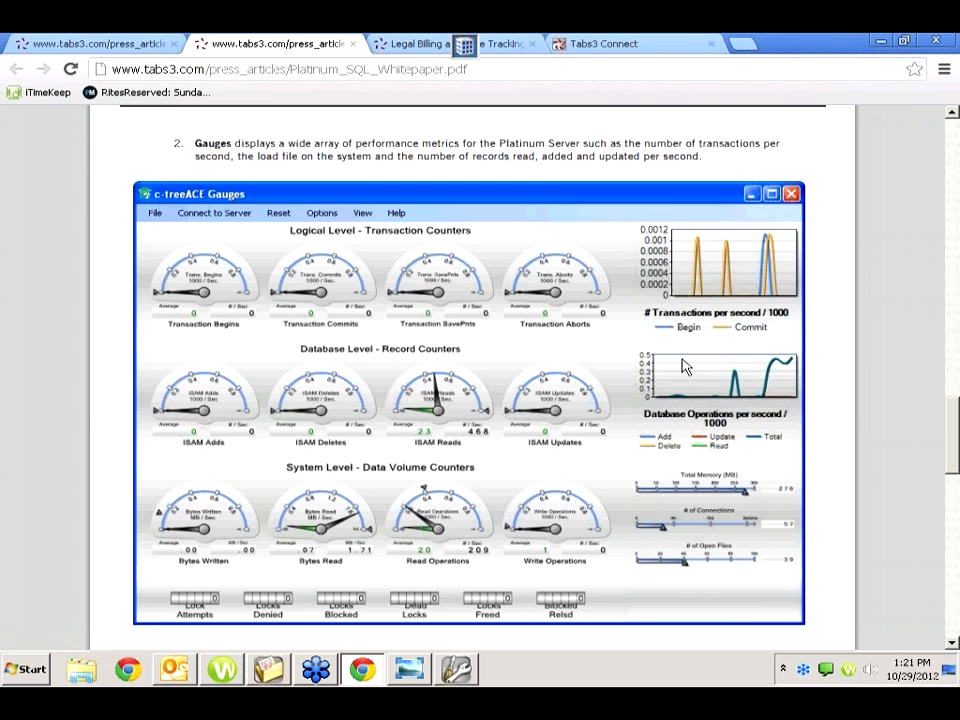
scroll(683, 366, down, 14)
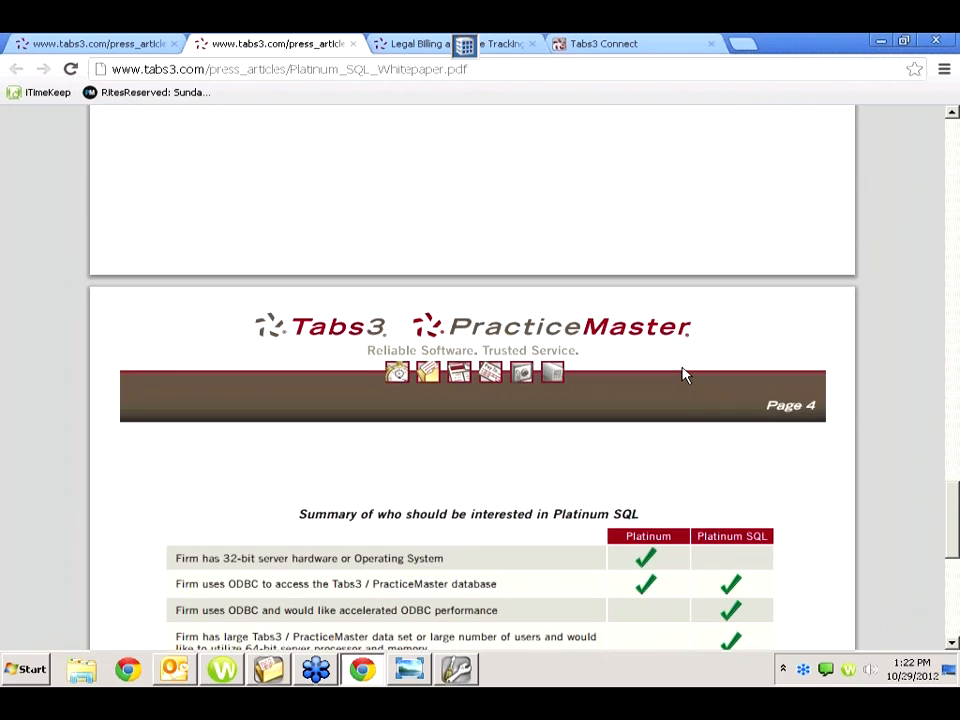
scroll(683, 375, down, 4)
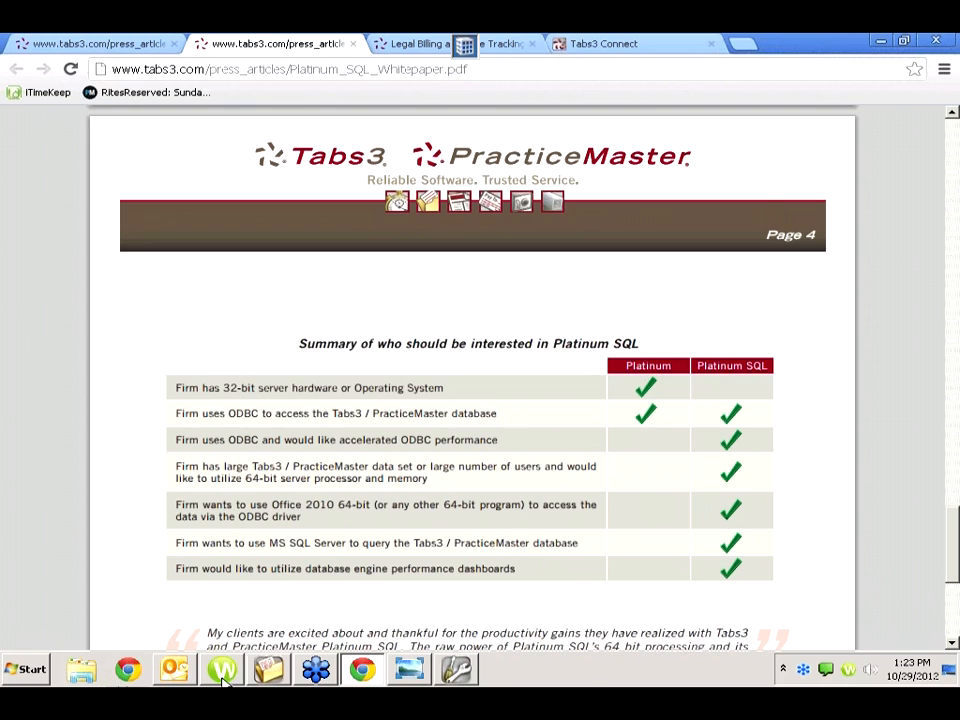
Step: Launch Microsoft Excel 2010 and start a Microsoft Query data import from the data source beginning with STISQL
click(25, 670)
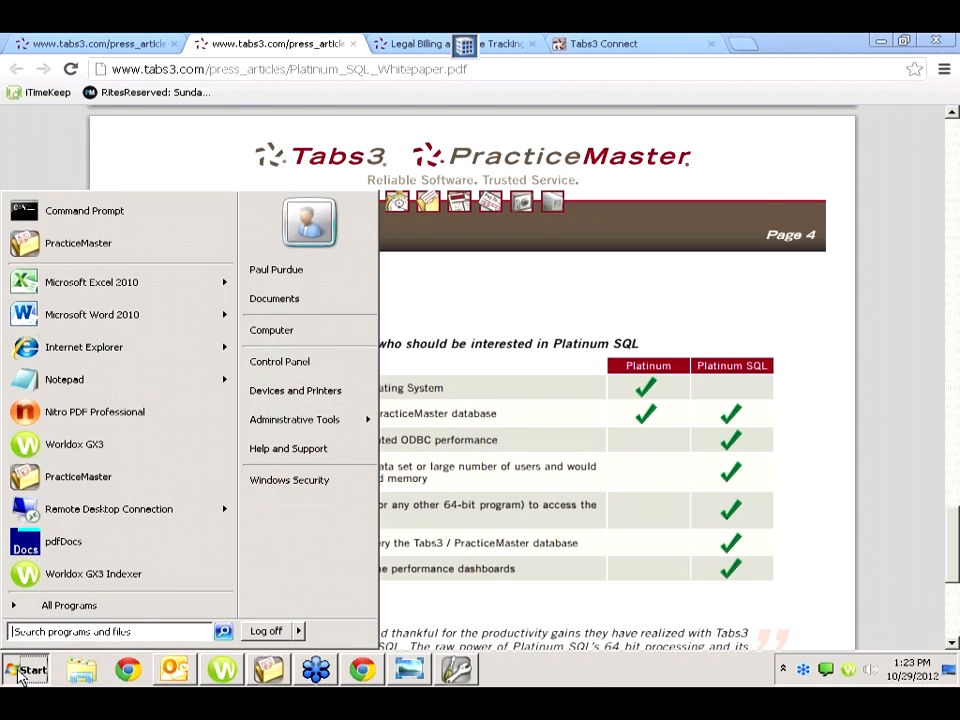
click(113, 284)
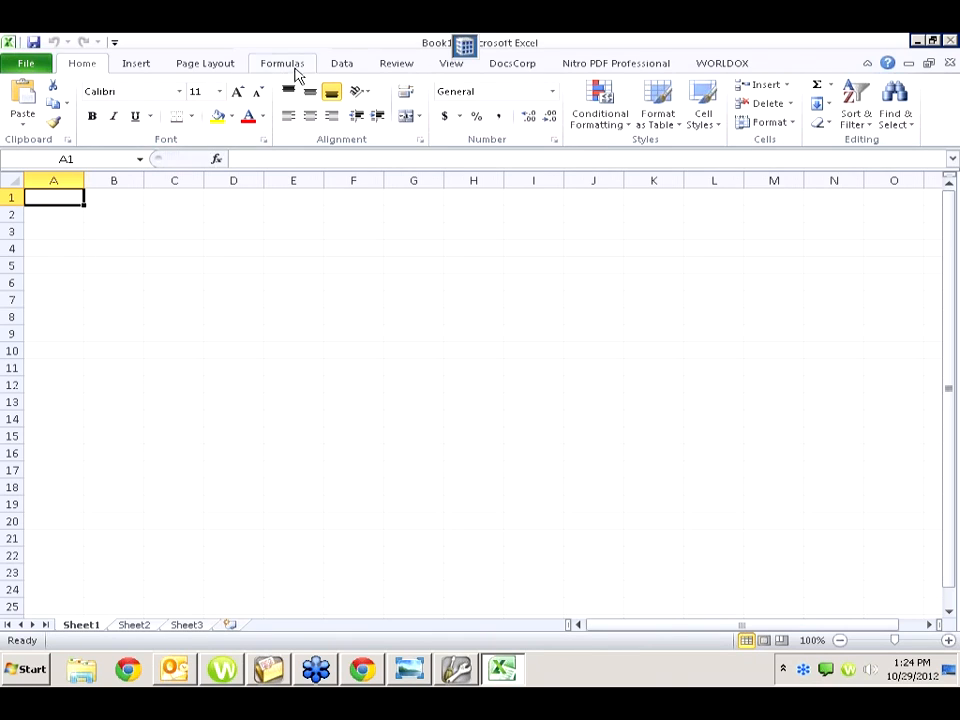
click(341, 64)
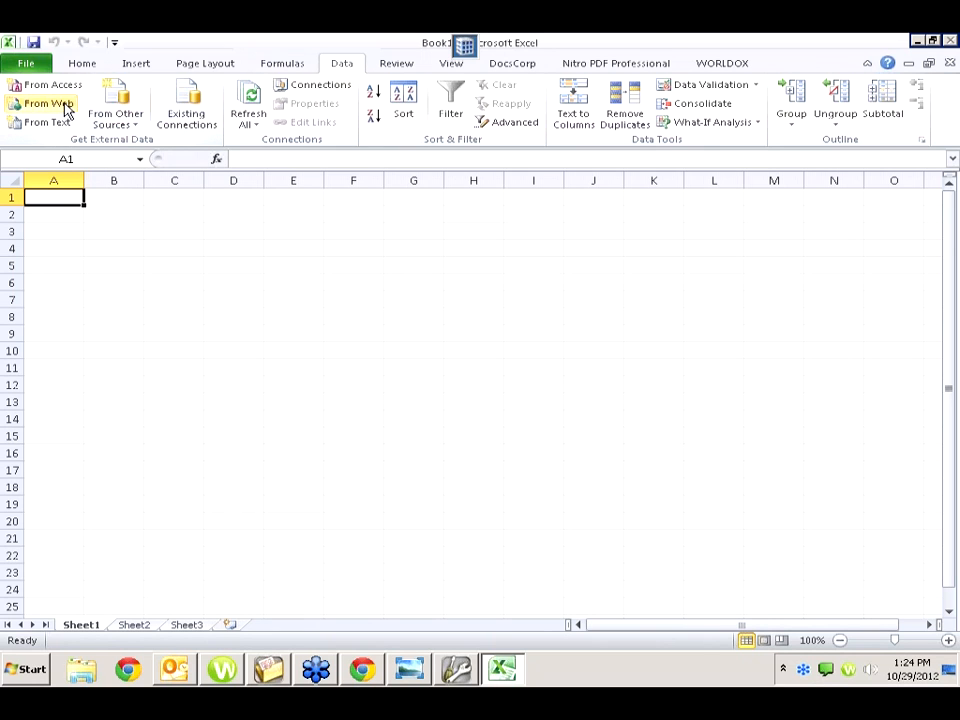
click(116, 115)
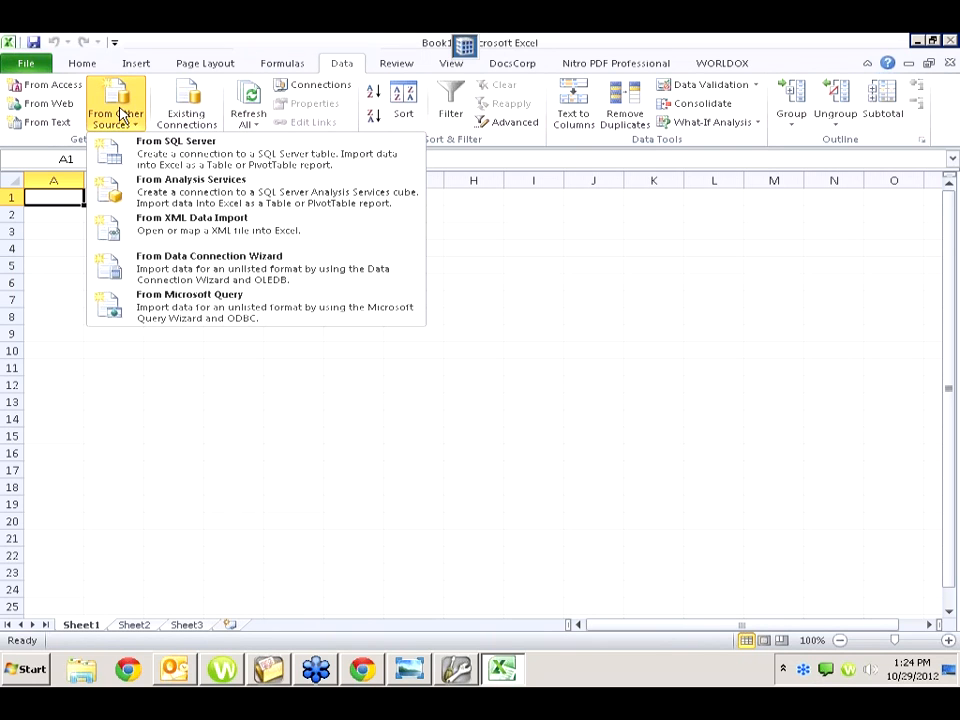
click(179, 322)
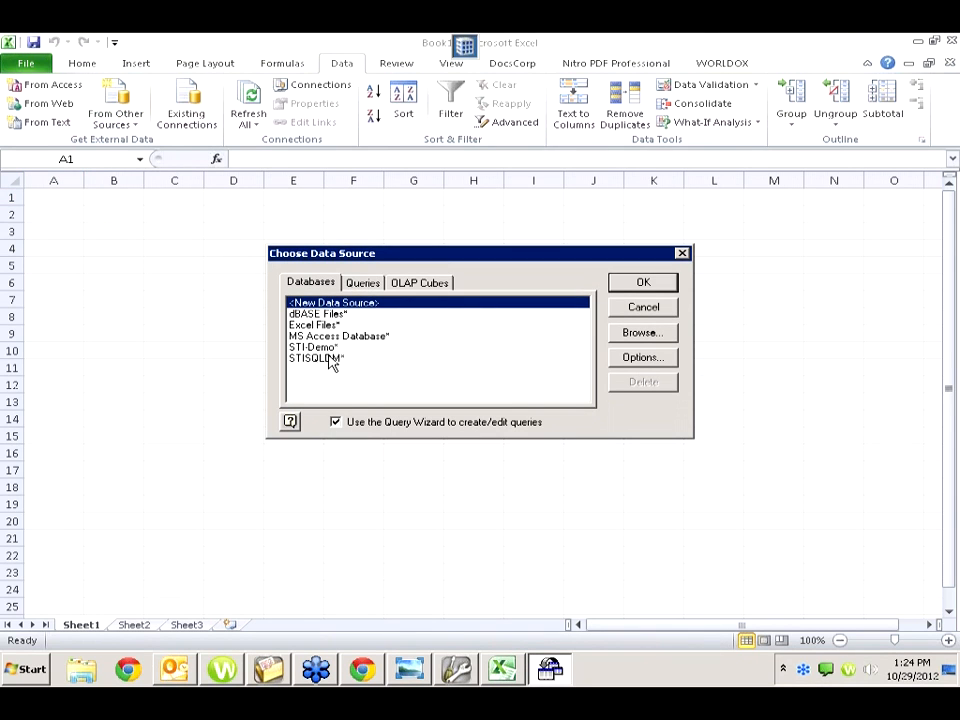
double_click(330, 358)
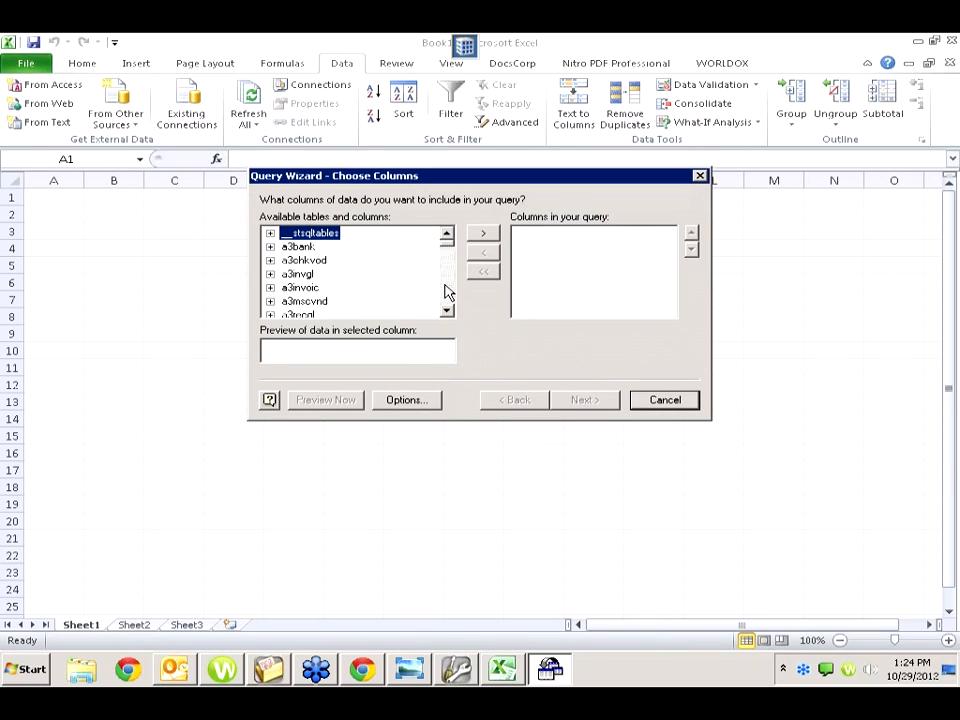
Step: Locate the cmclient table among the available query tables and expand it to list its columns
click(446, 291)
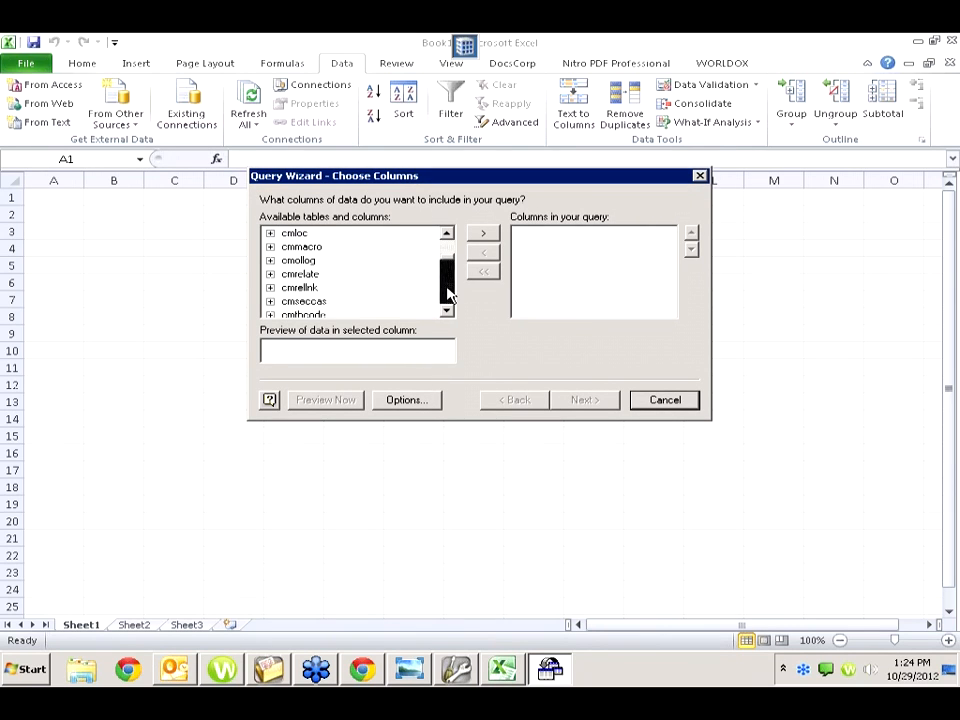
click(448, 293)
click(448, 293)
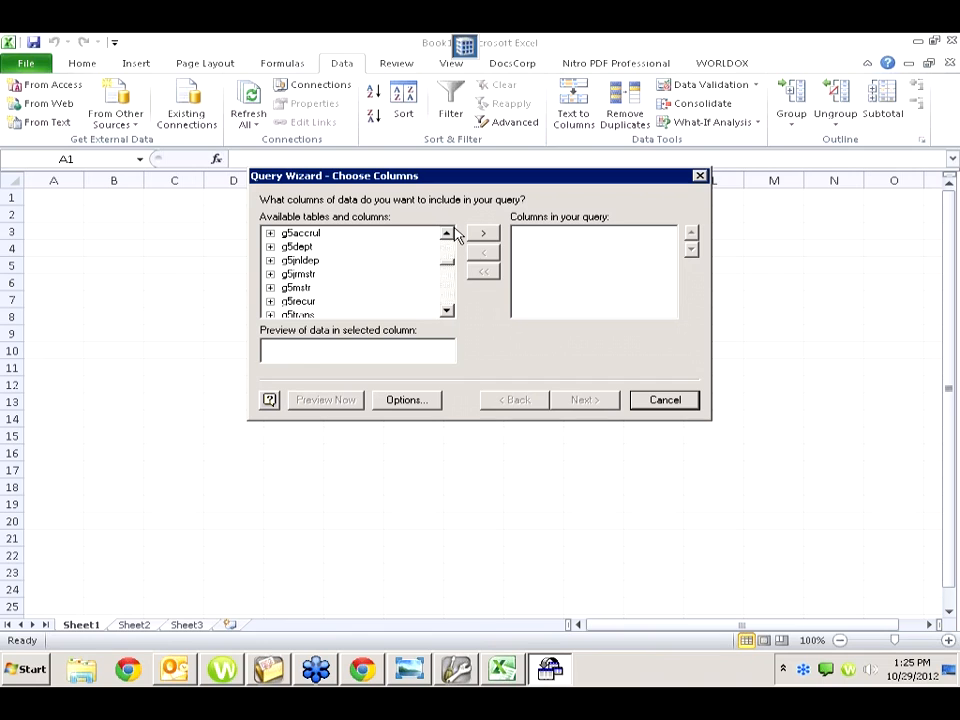
click(448, 248)
click(448, 248)
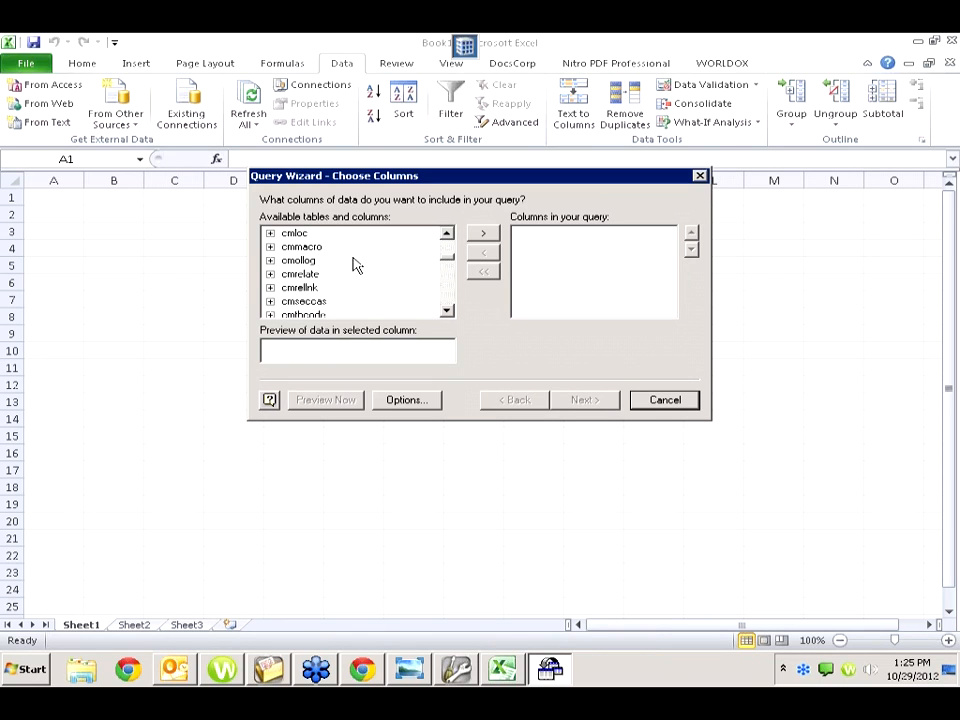
click(450, 254)
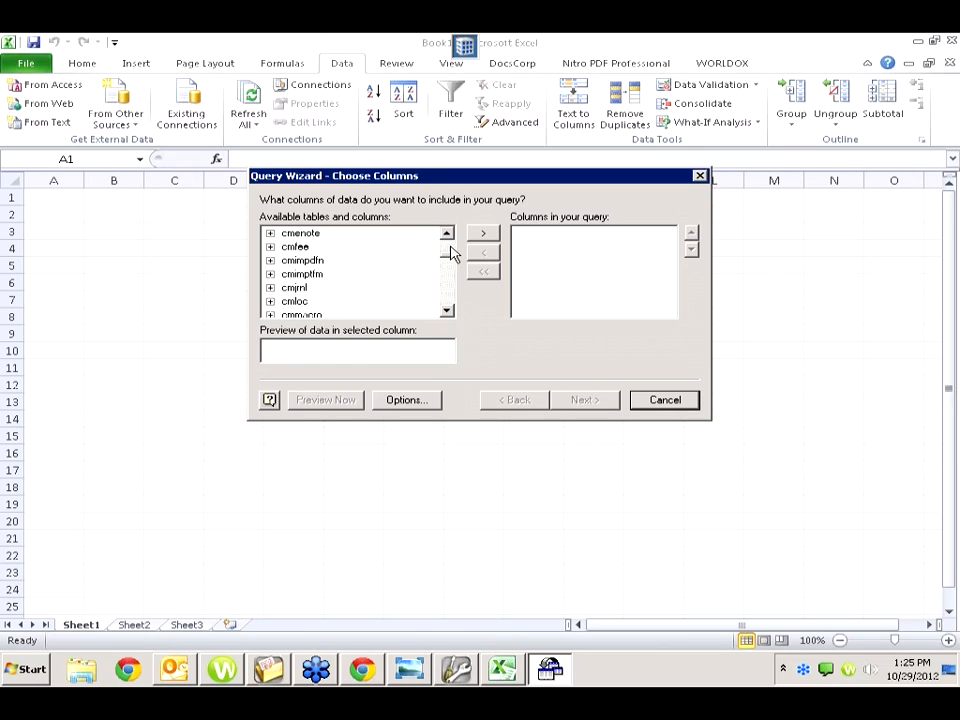
click(451, 254)
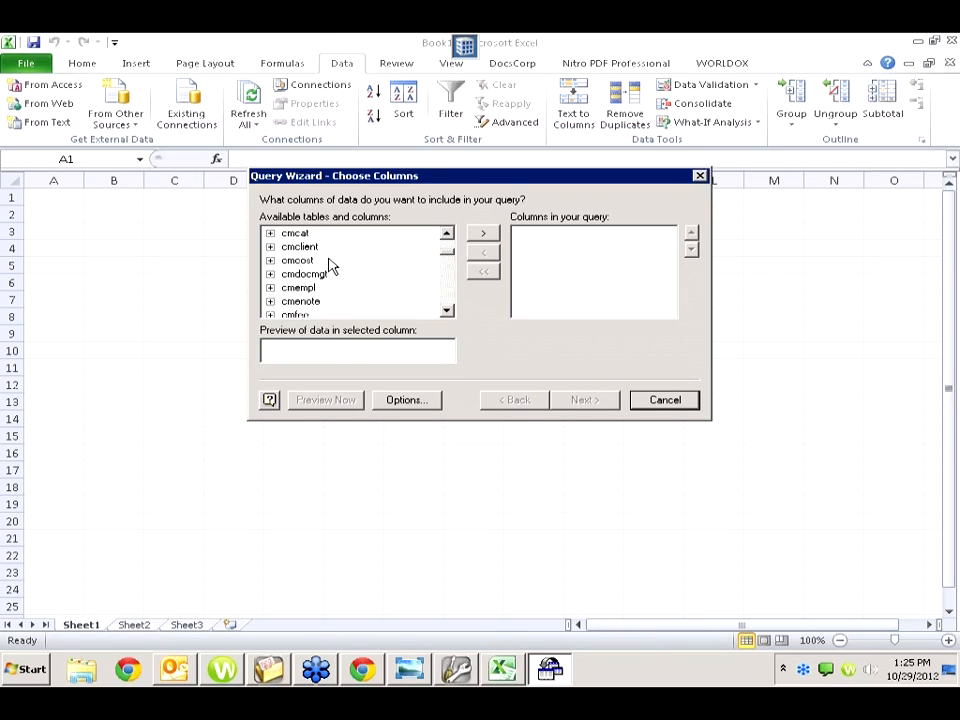
click(271, 246)
scroll(332, 298, down, 2)
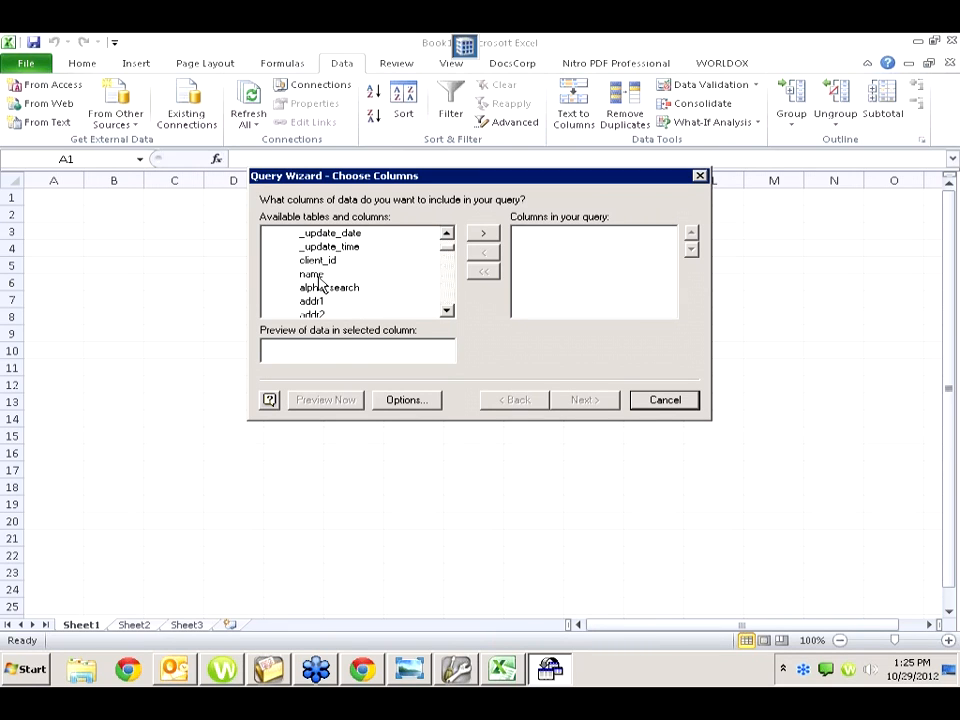
Step: Add the name and city columns of the cmclient table to the query
double_click(313, 276)
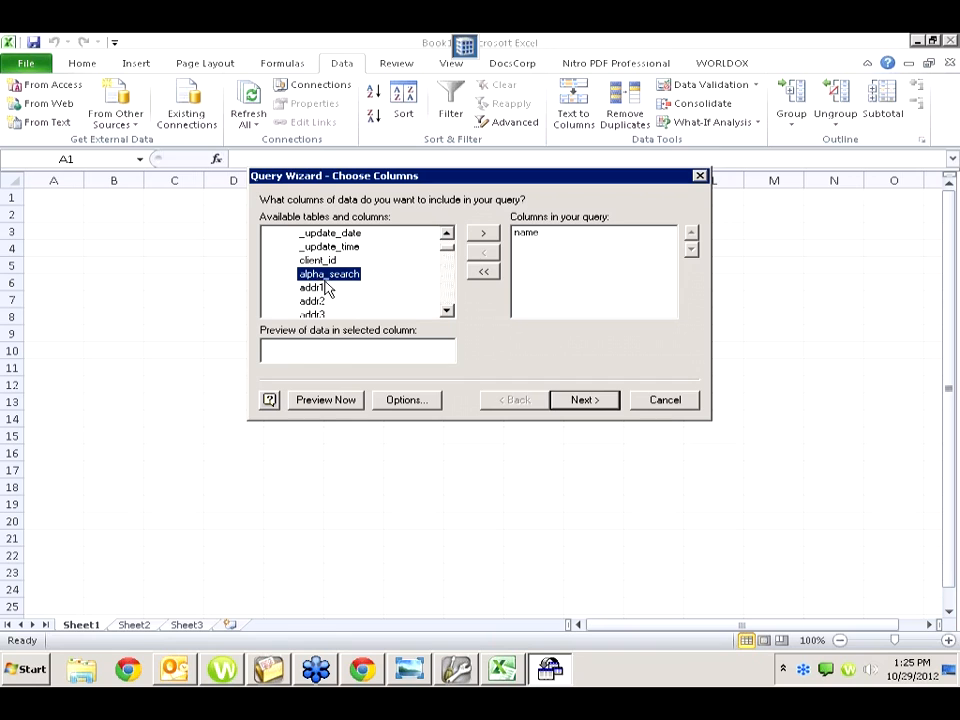
scroll(330, 290, down, 1)
scroll(333, 293, down, 1)
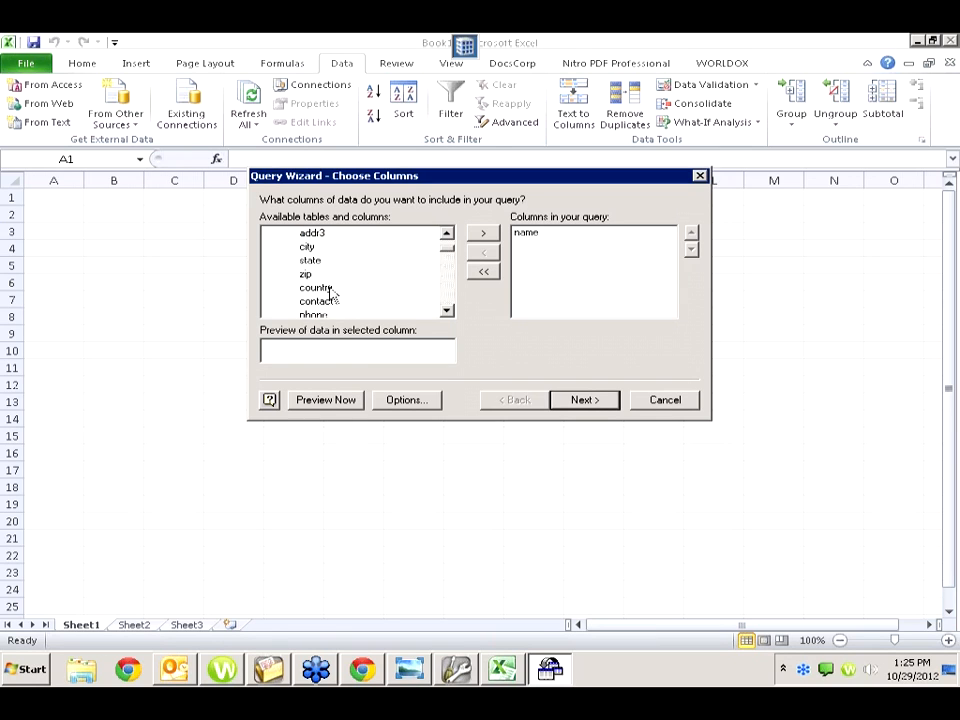
scroll(334, 293, down, 1)
scroll(334, 293, up, 1)
scroll(326, 291, up, 1)
double_click(320, 288)
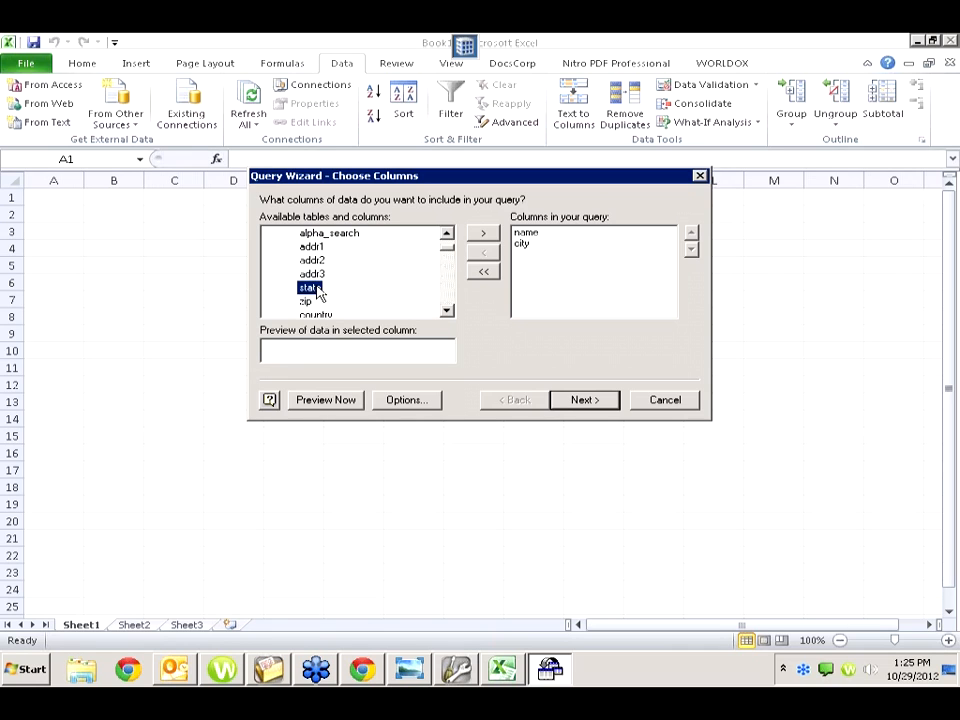
Step: Complete the query without filtering or sorting and import the data as a table at cell A1 of the existing worksheet
click(574, 401)
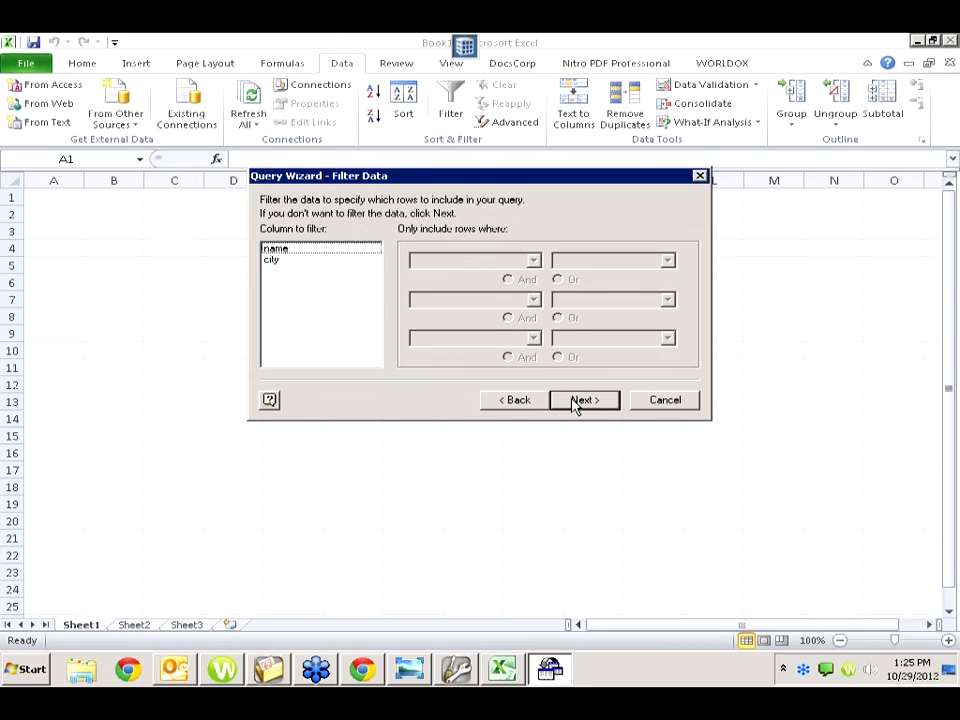
click(576, 401)
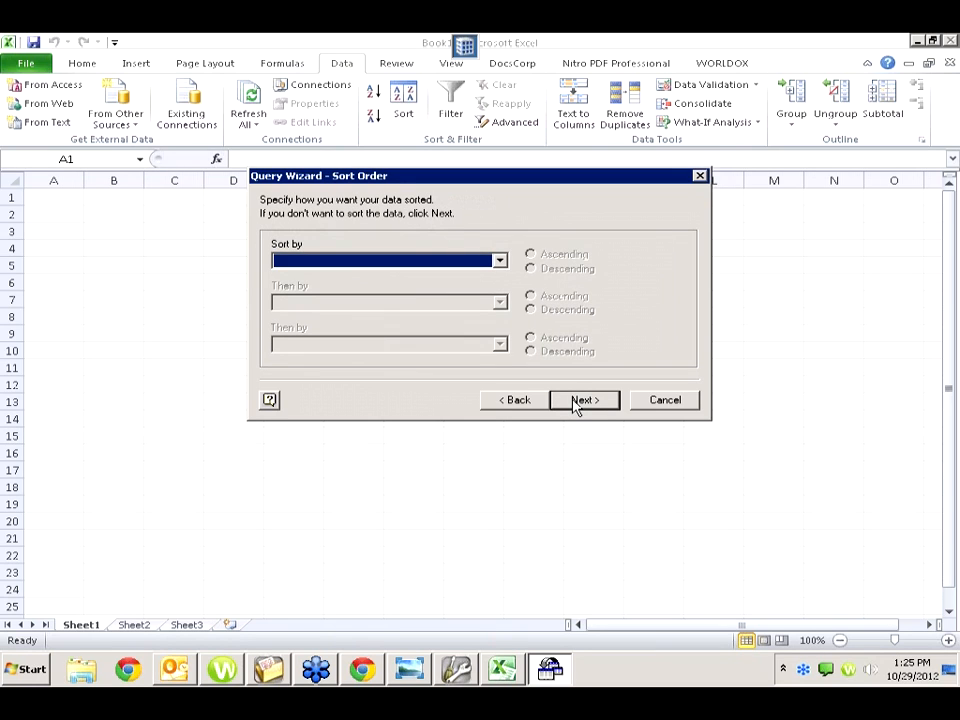
click(583, 401)
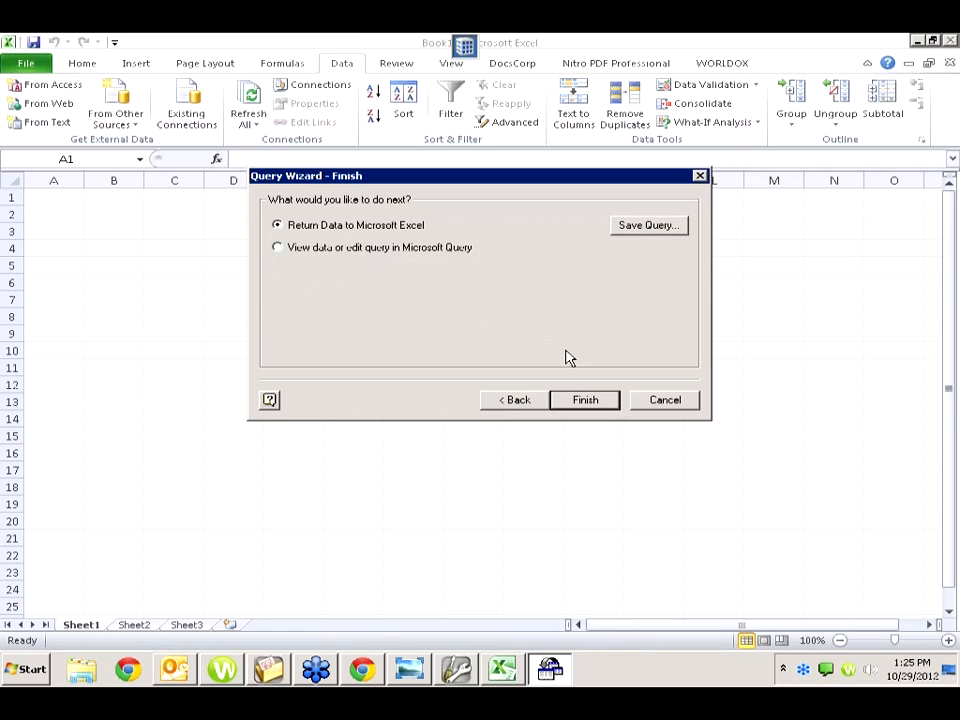
click(586, 401)
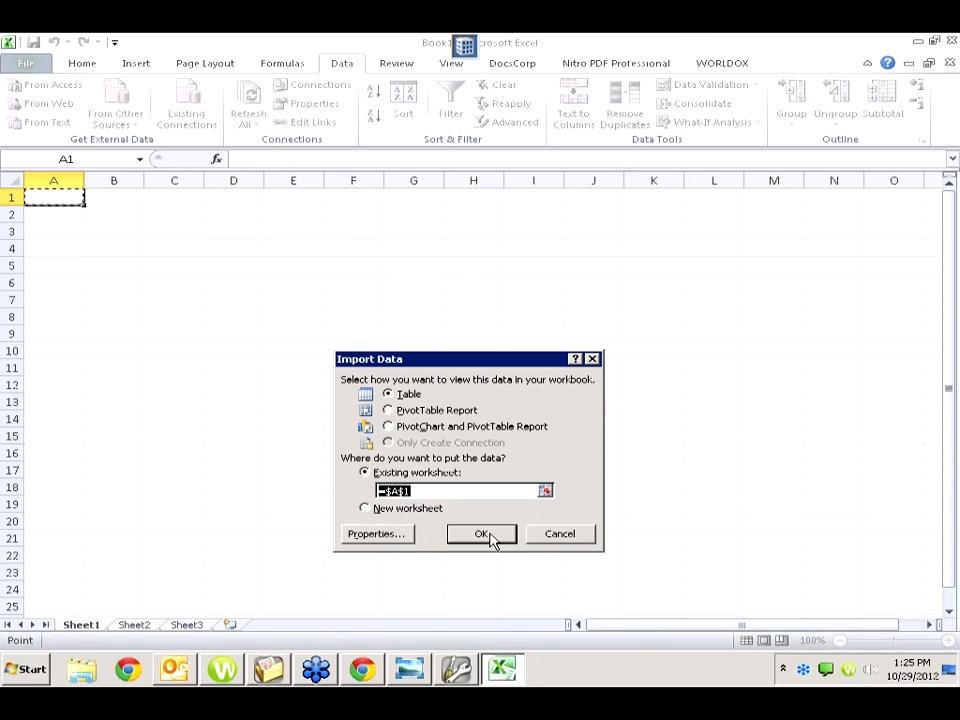
click(489, 535)
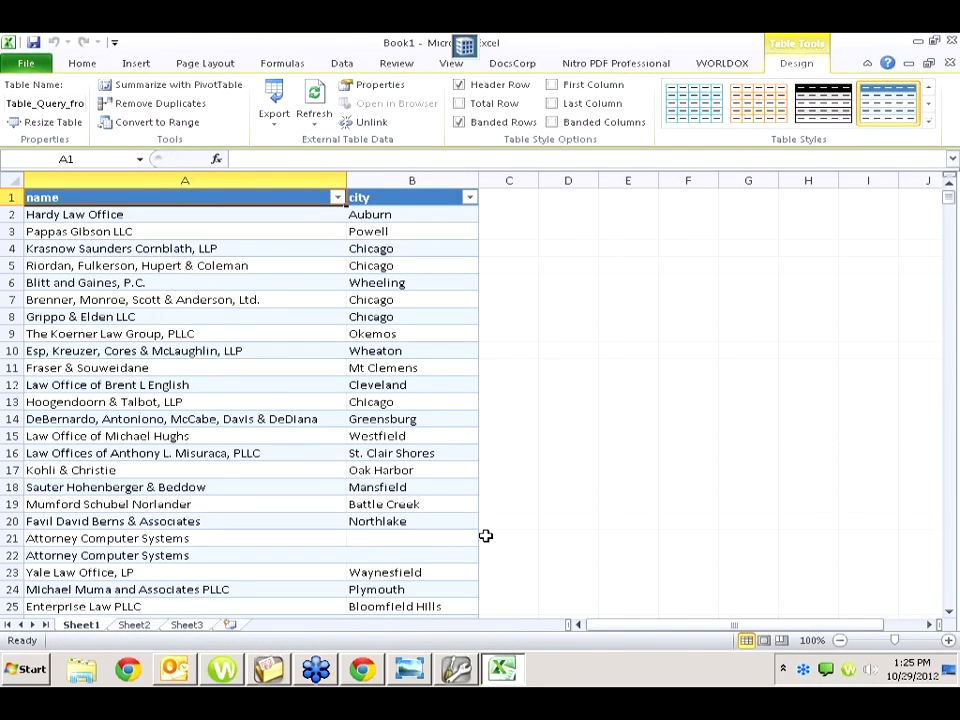
Step: Look through the imported name and city list, and close the workbook without saving it
scroll(372, 470, down, 6)
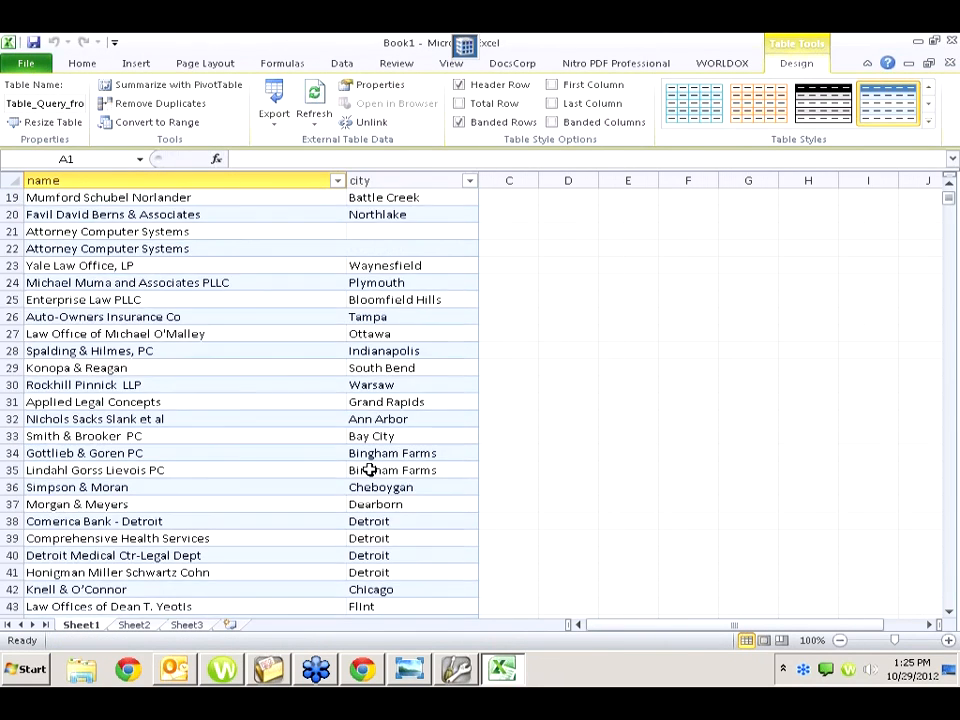
scroll(370, 470, down, 4)
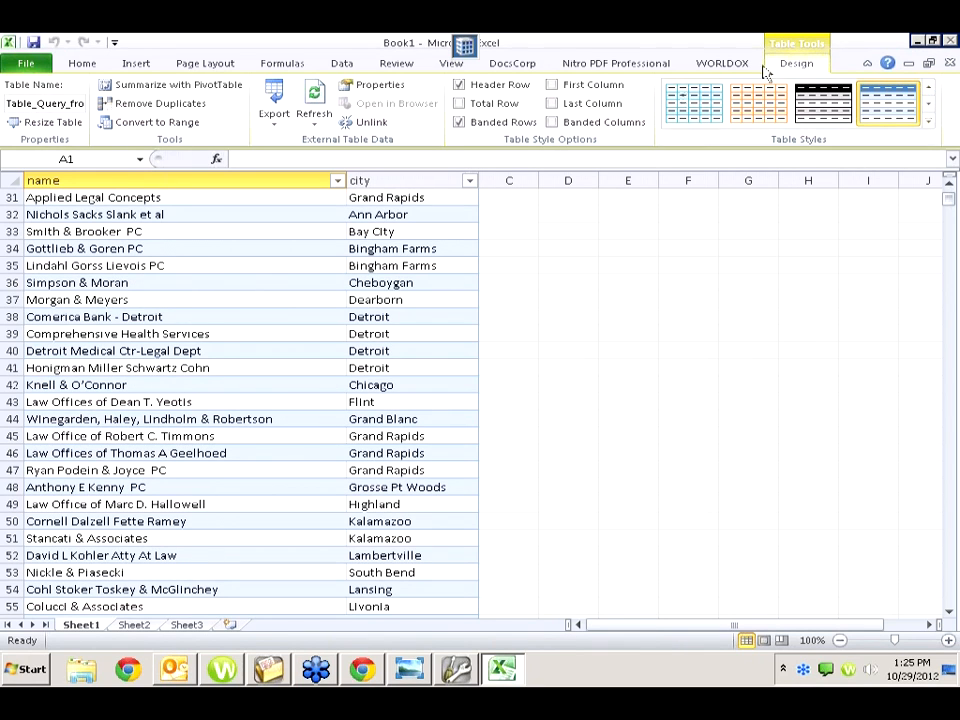
click(951, 66)
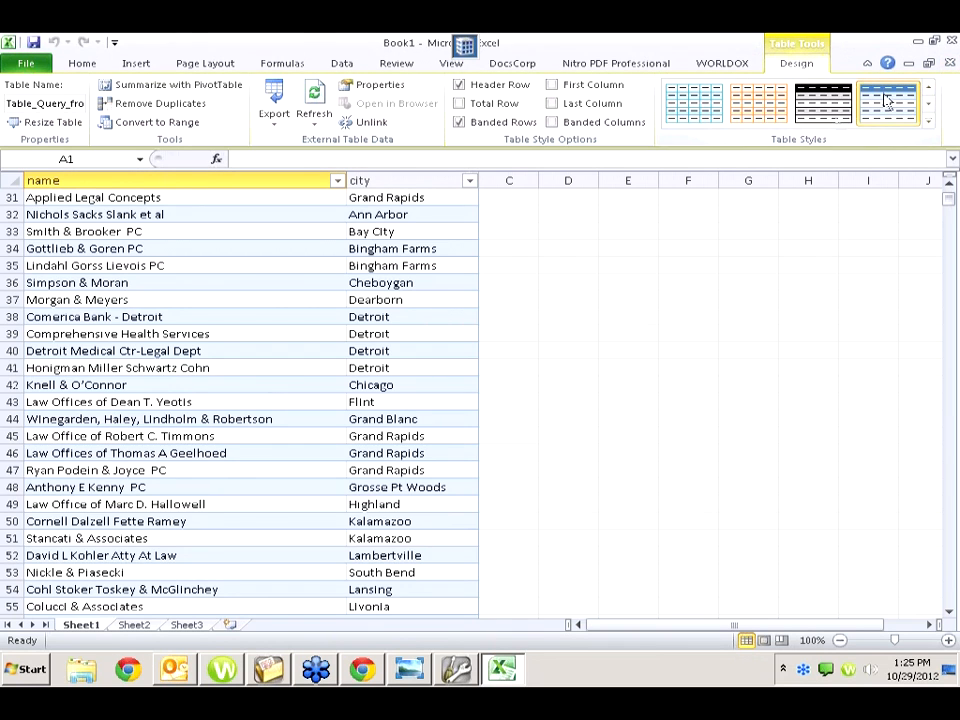
click(950, 63)
click(474, 369)
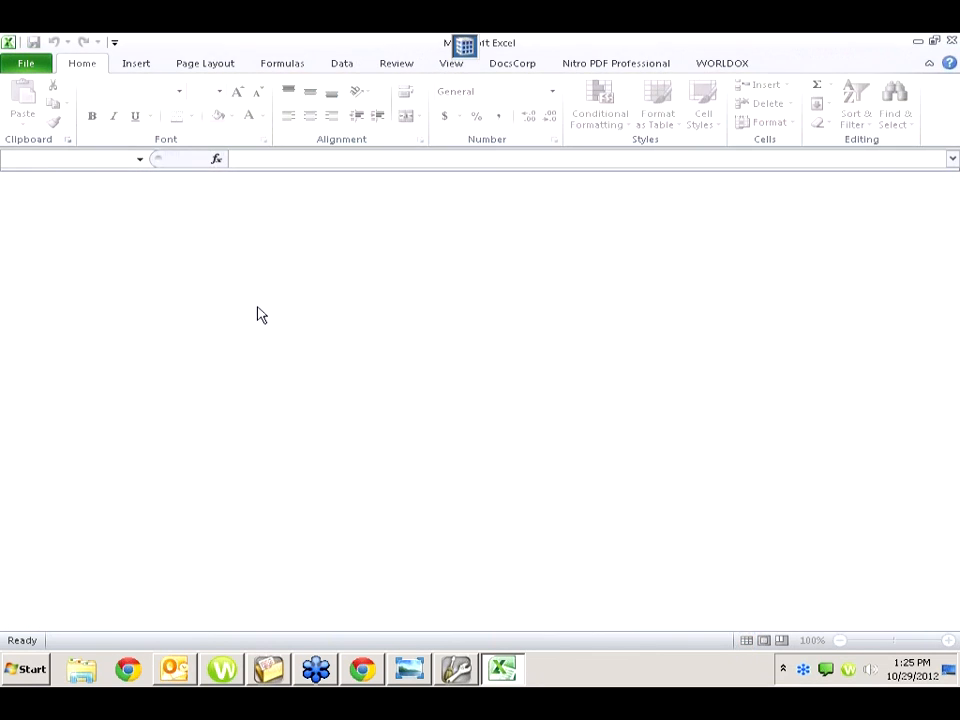
Step: Create a new blank workbook
click(345, 64)
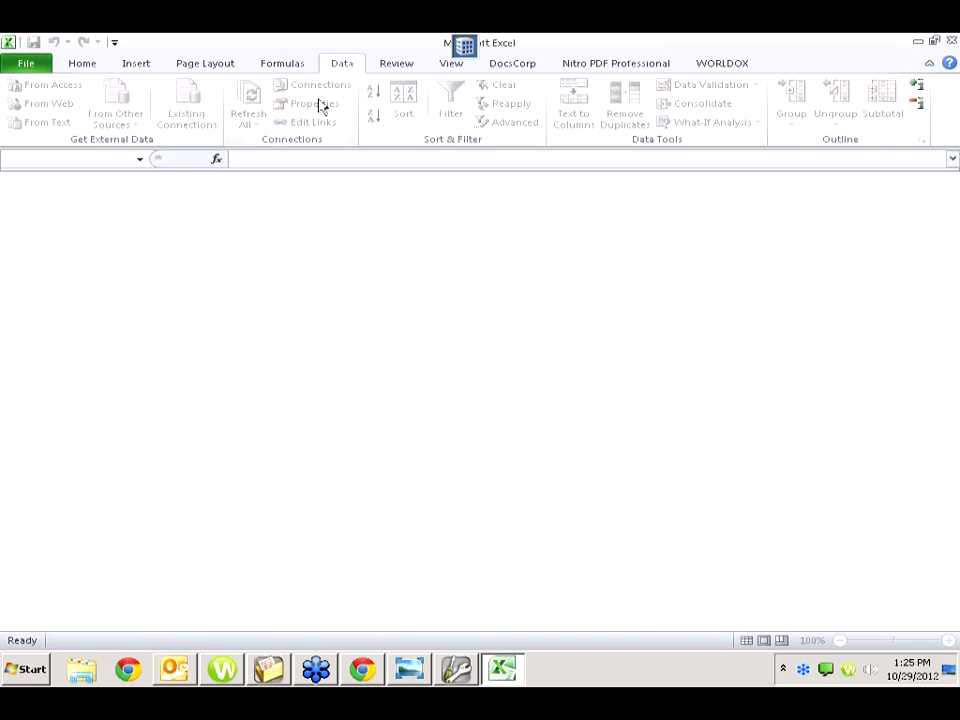
click(26, 64)
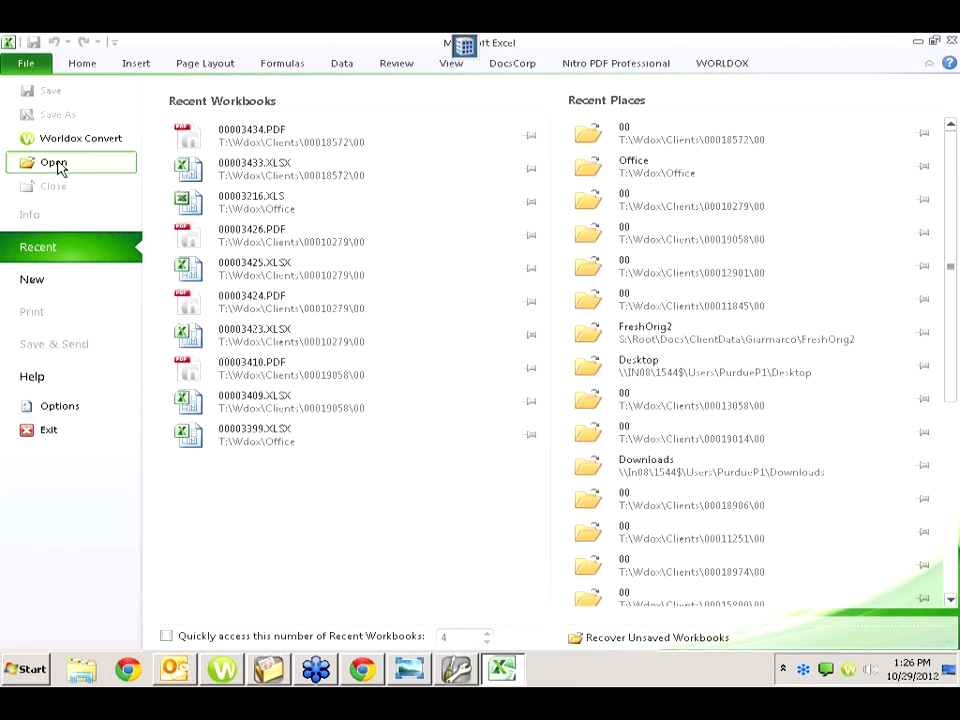
click(30, 284)
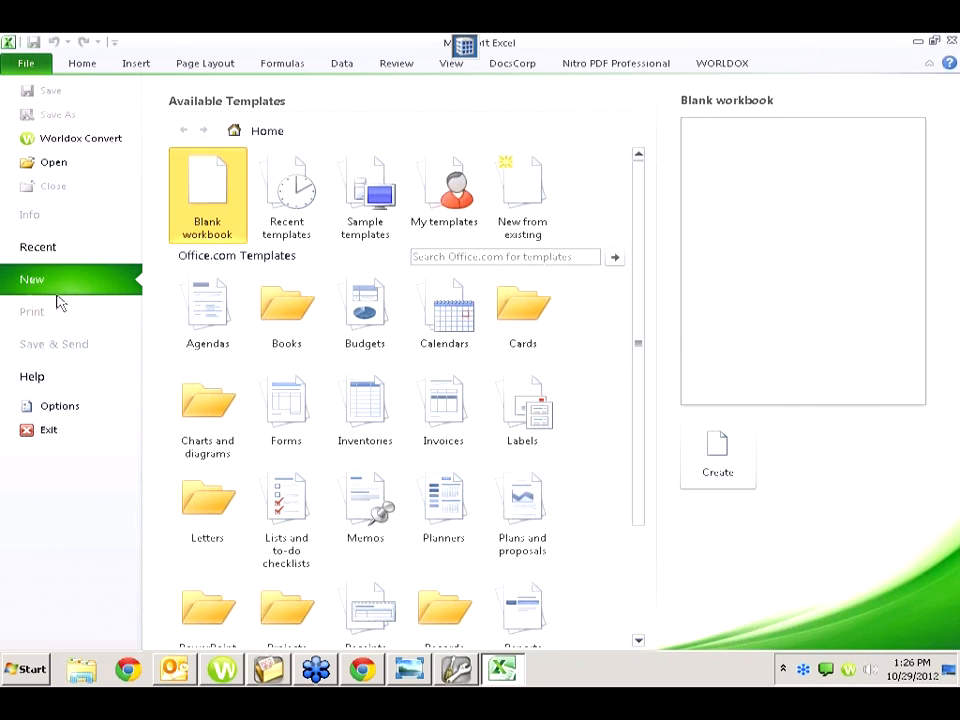
double_click(207, 197)
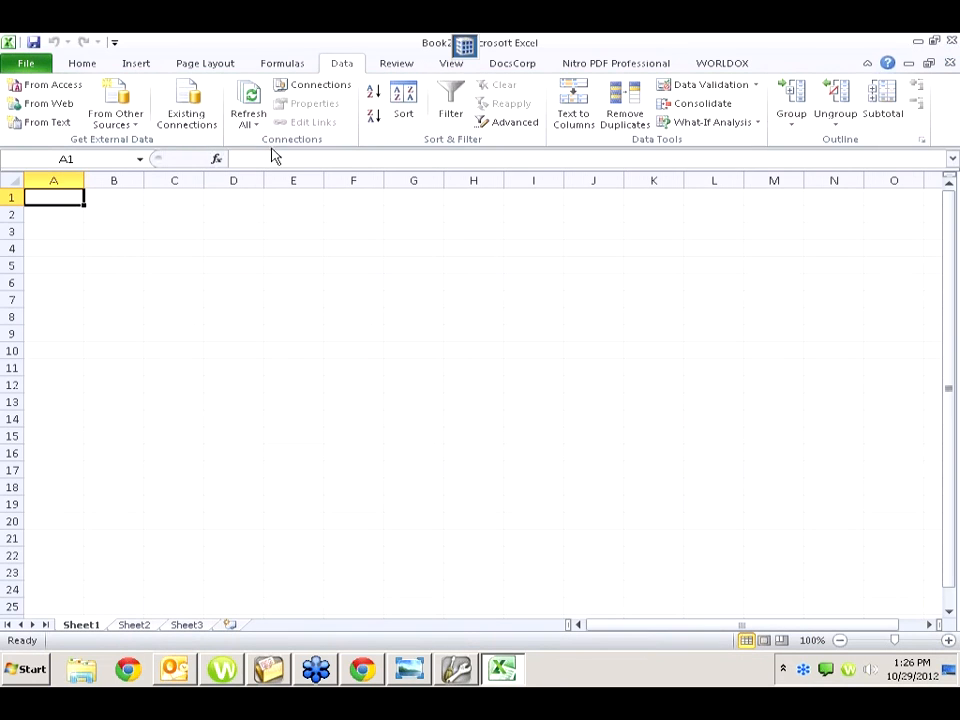
Step: Start a Microsoft Query data import from the STISQLDM data source
click(135, 97)
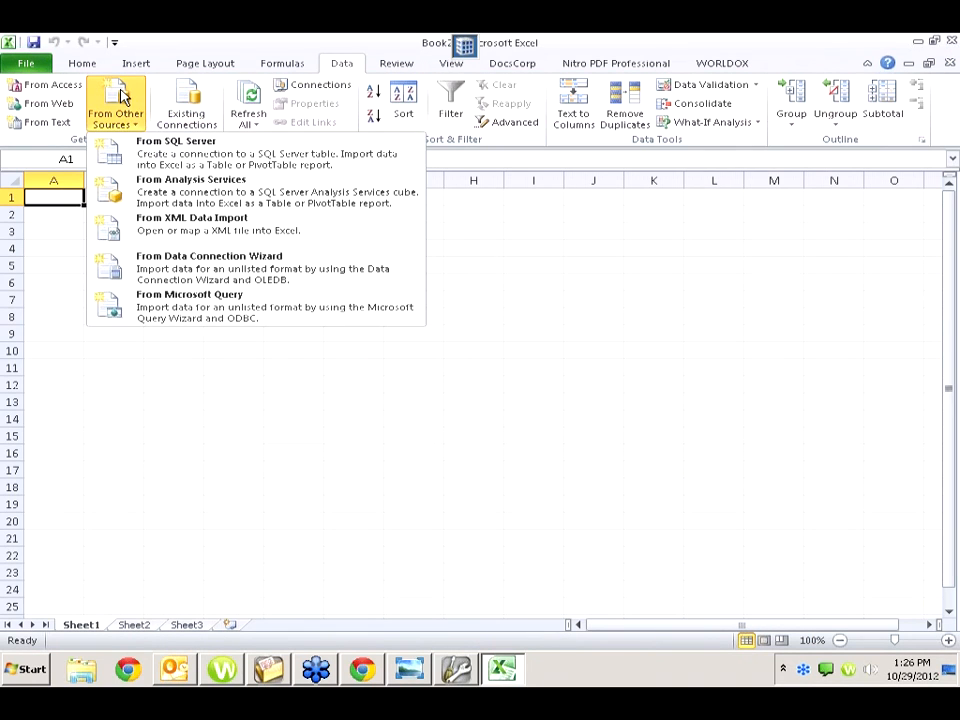
click(146, 304)
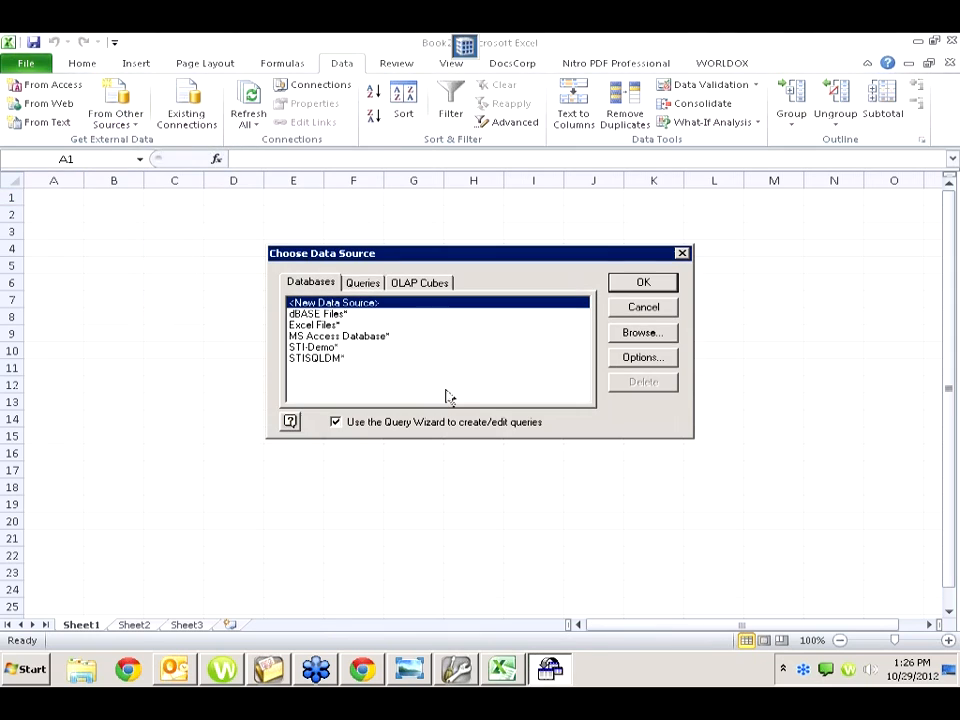
double_click(343, 358)
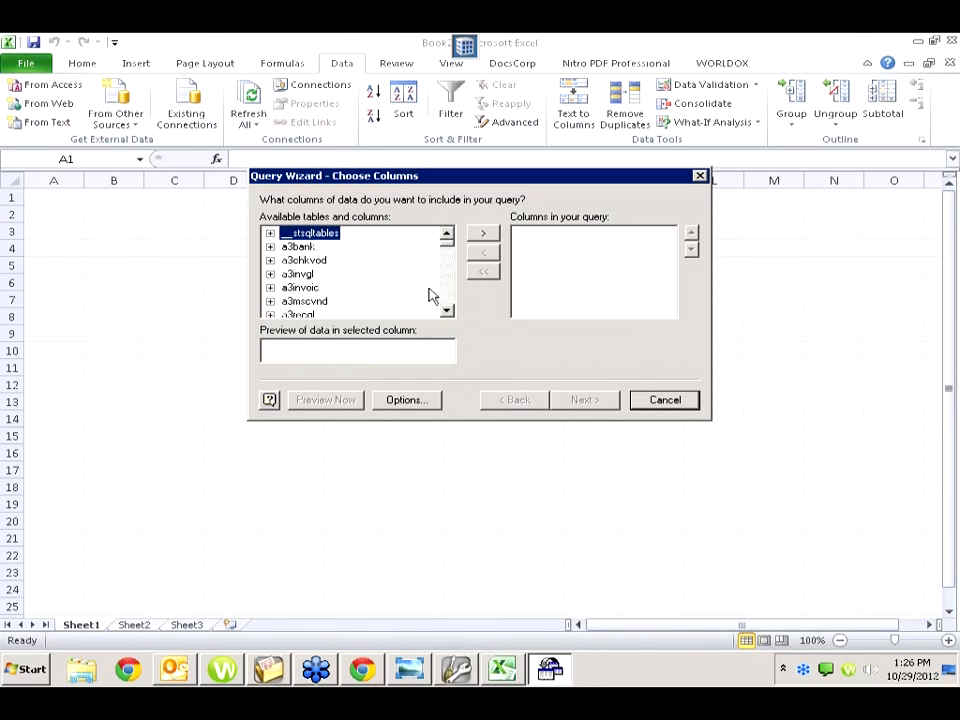
Step: Add the client_id, name and city columns of the cmclient table to the query
text(cmclient)
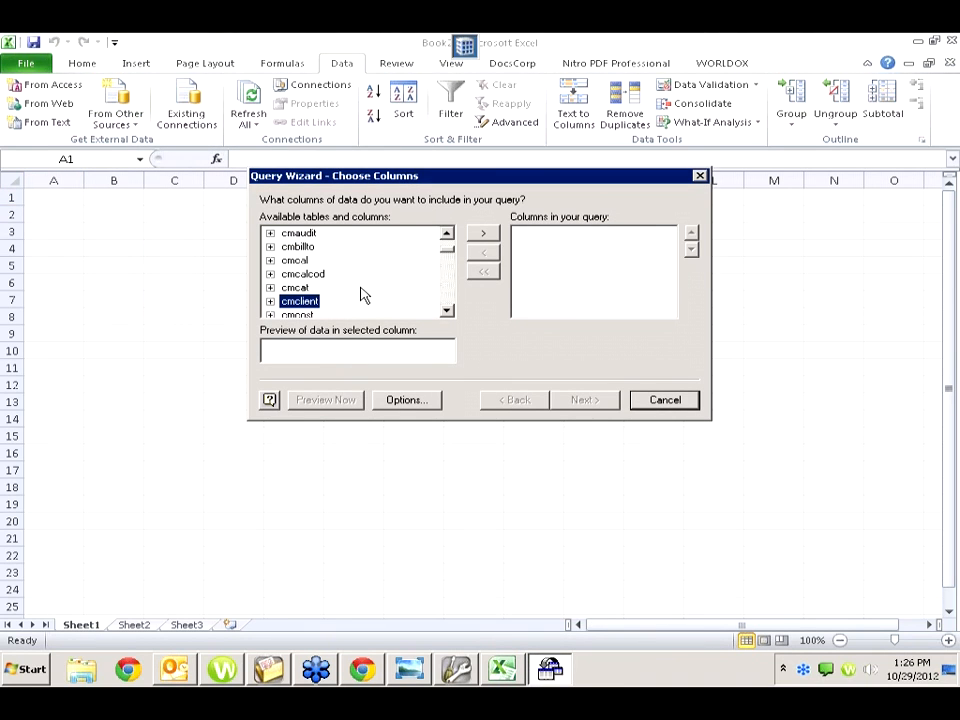
key(Right)
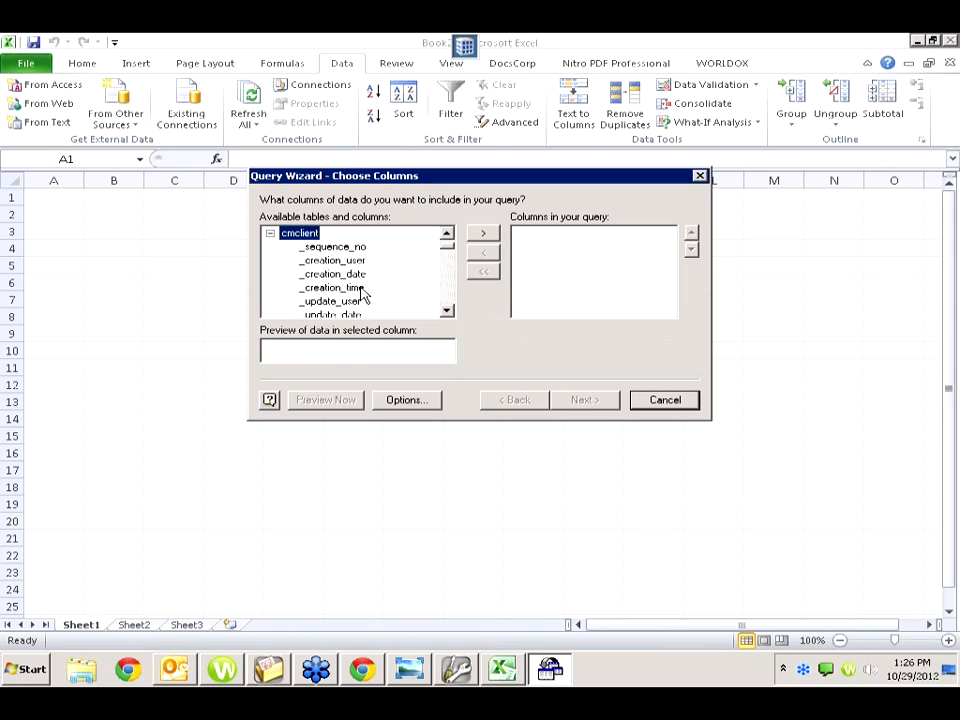
click(449, 296)
double_click(333, 275)
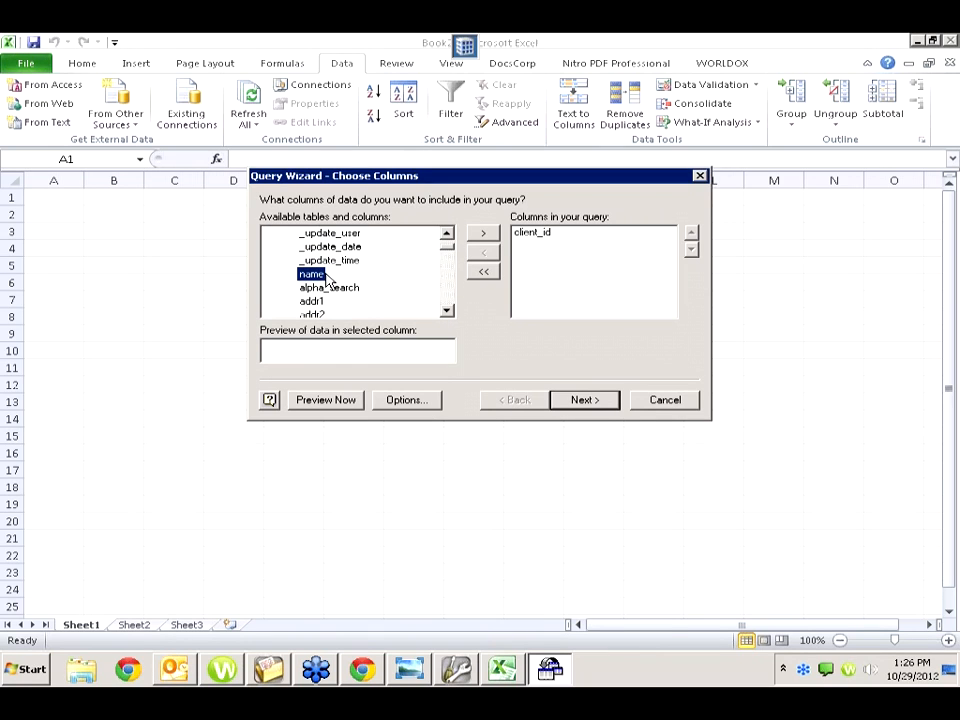
double_click(313, 275)
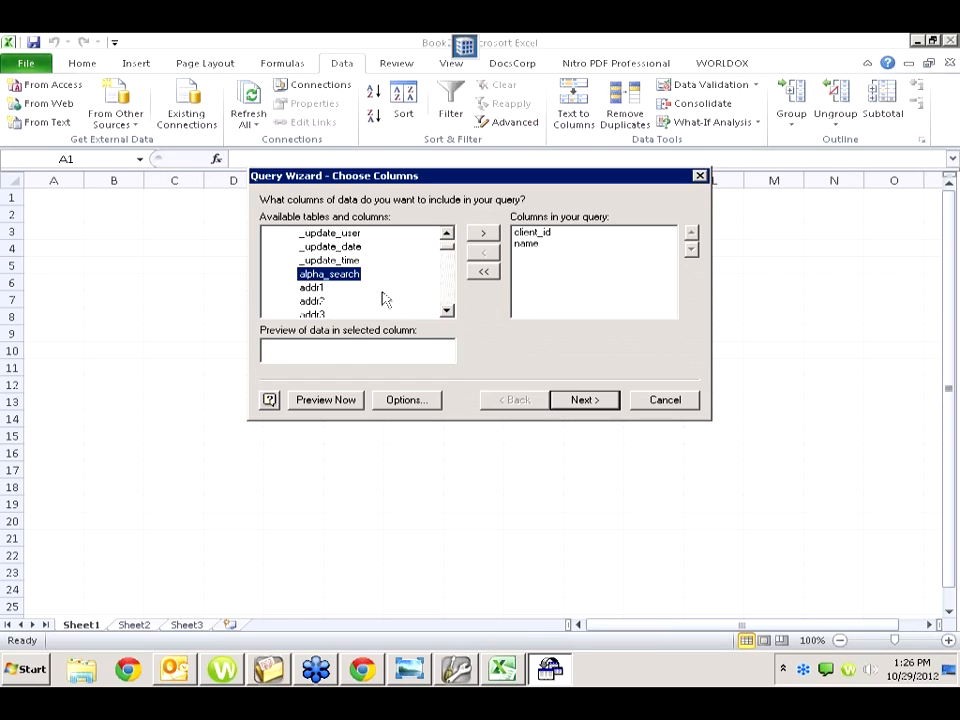
click(446, 300)
double_click(309, 261)
Step: Filter the query to rows where city equals Toledo, and leave the sort order unspecified
click(567, 401)
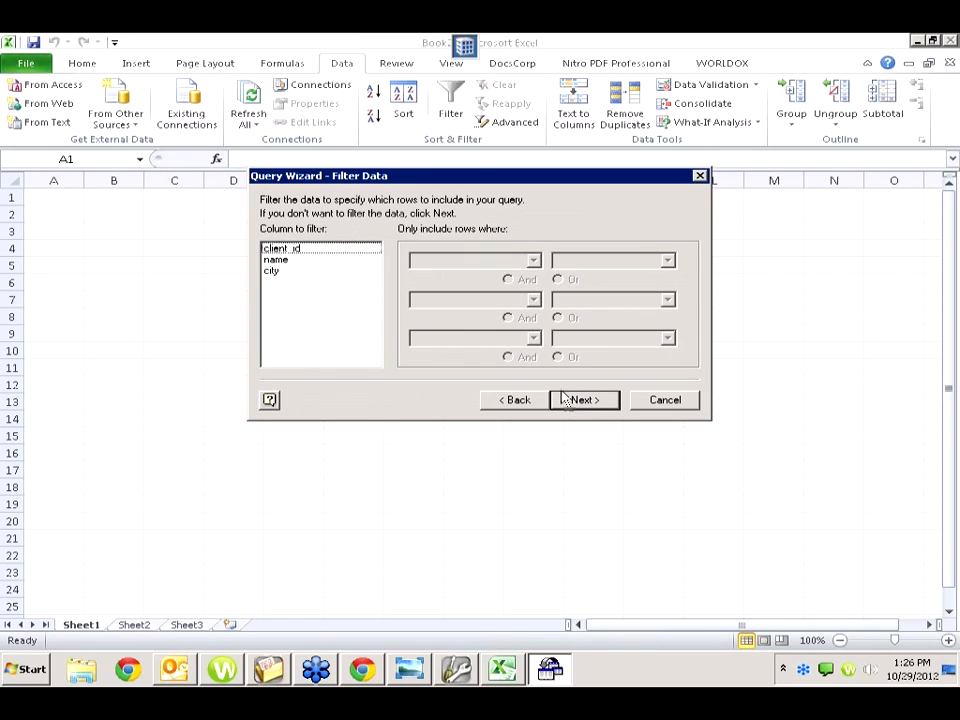
click(287, 272)
click(533, 261)
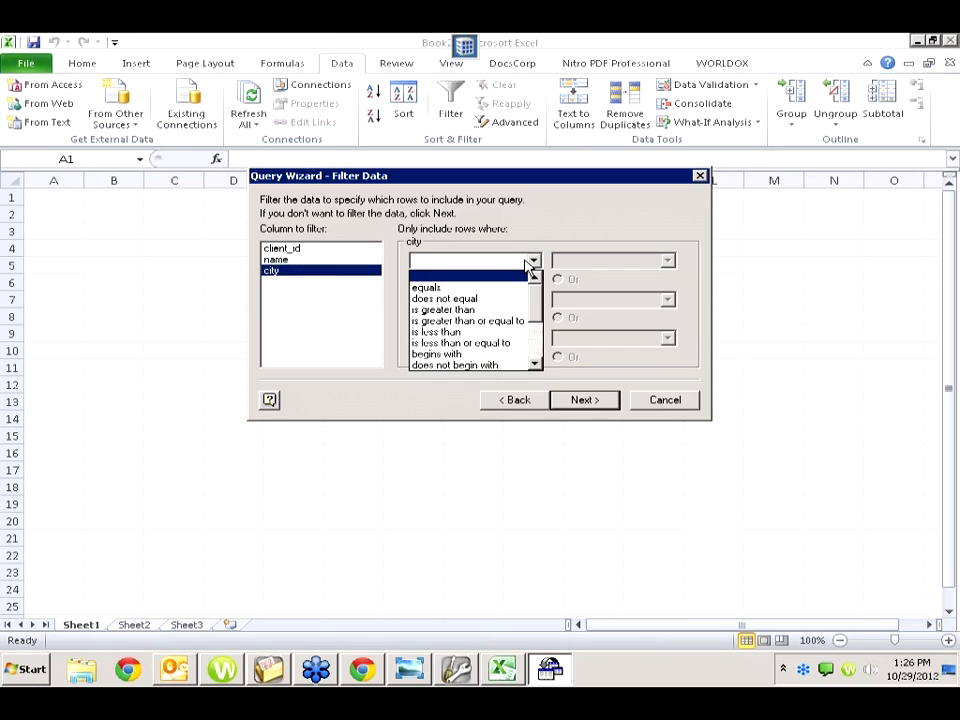
click(445, 287)
click(610, 265)
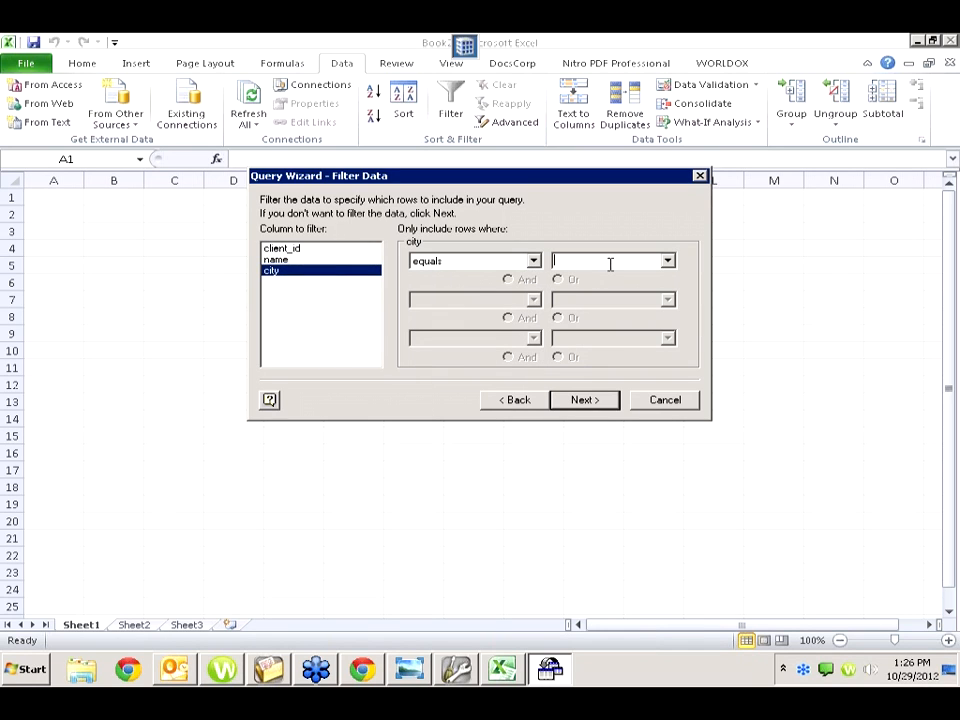
text(Toledo)
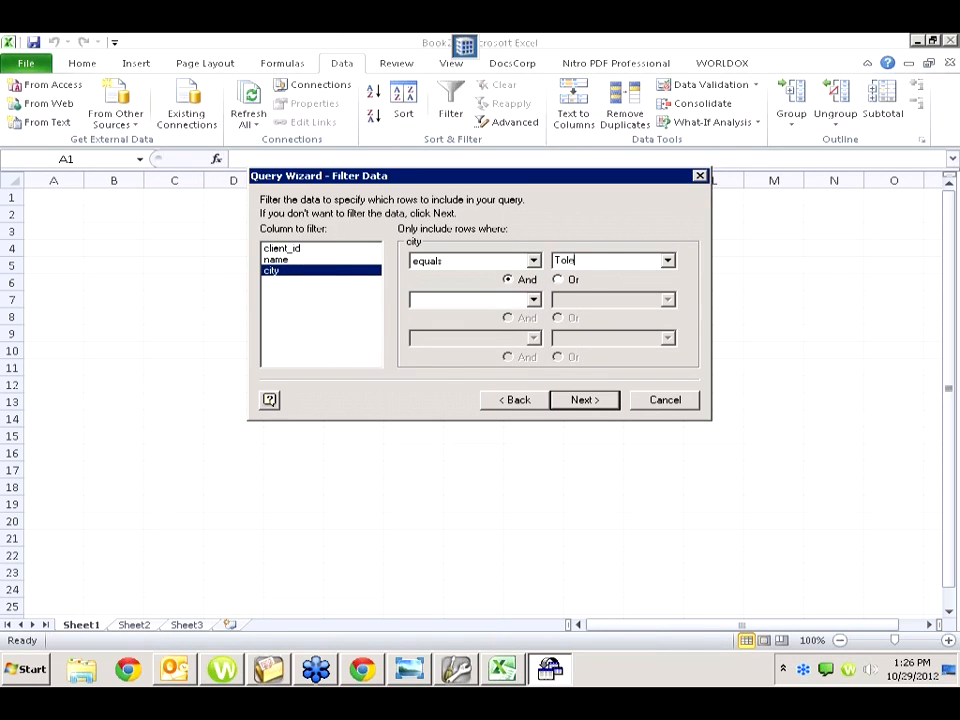
click(595, 400)
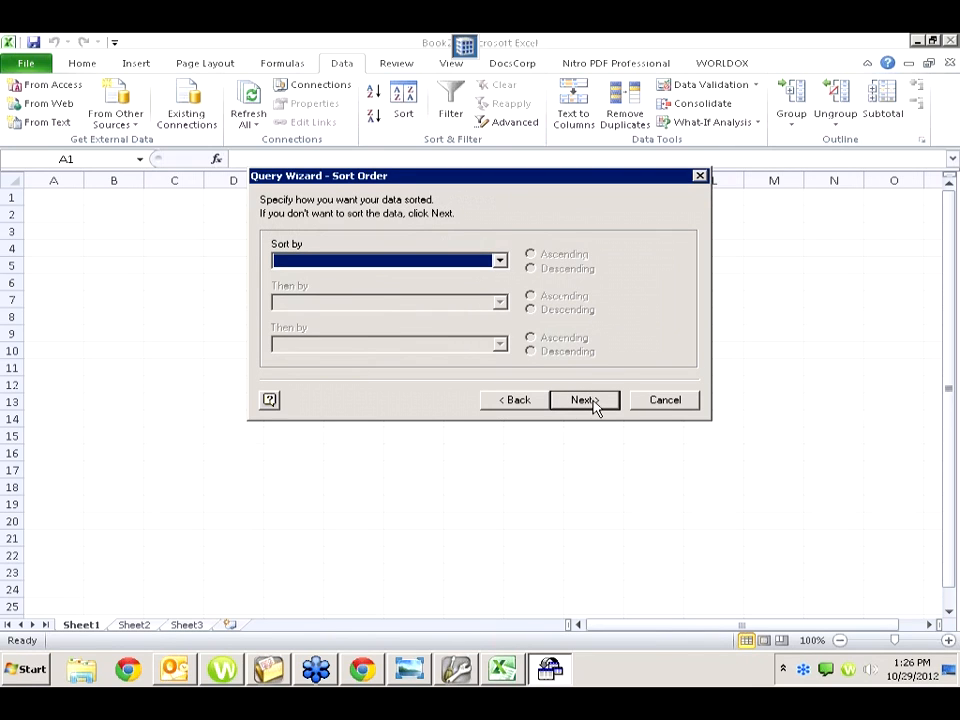
click(585, 400)
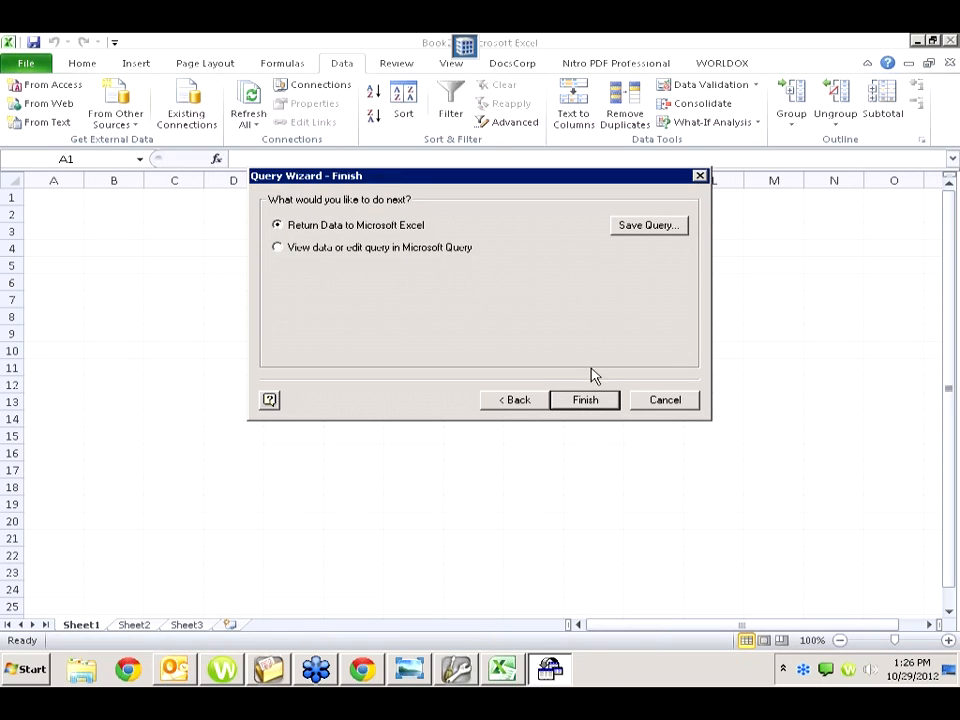
Step: Return the query data to the existing worksheet as a table starting at cell B2, and look through the imported rows
click(582, 400)
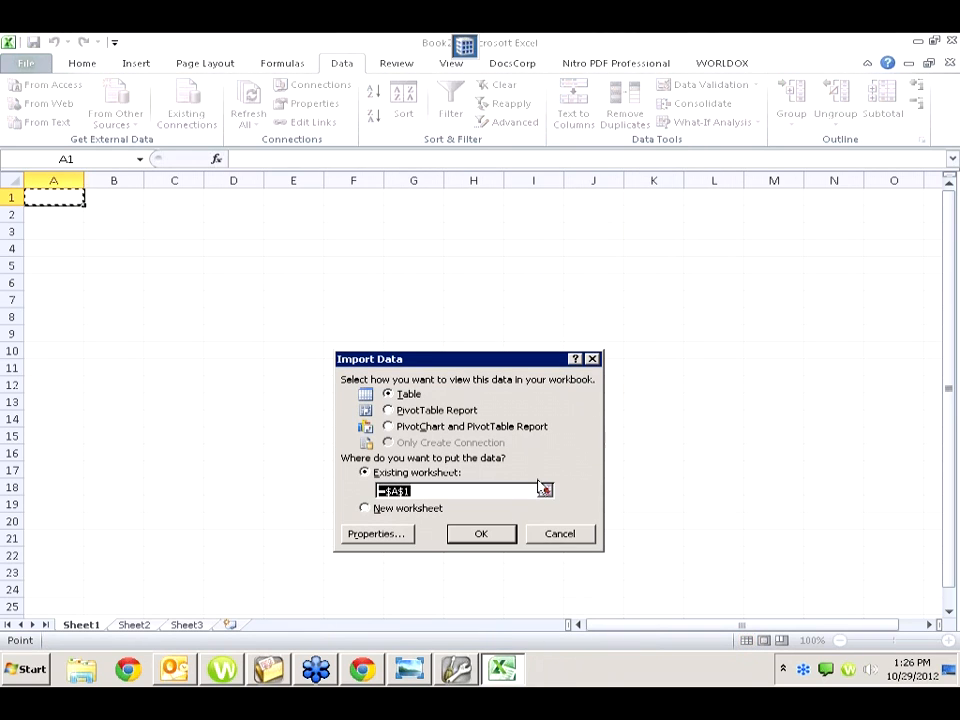
click(98, 213)
click(479, 534)
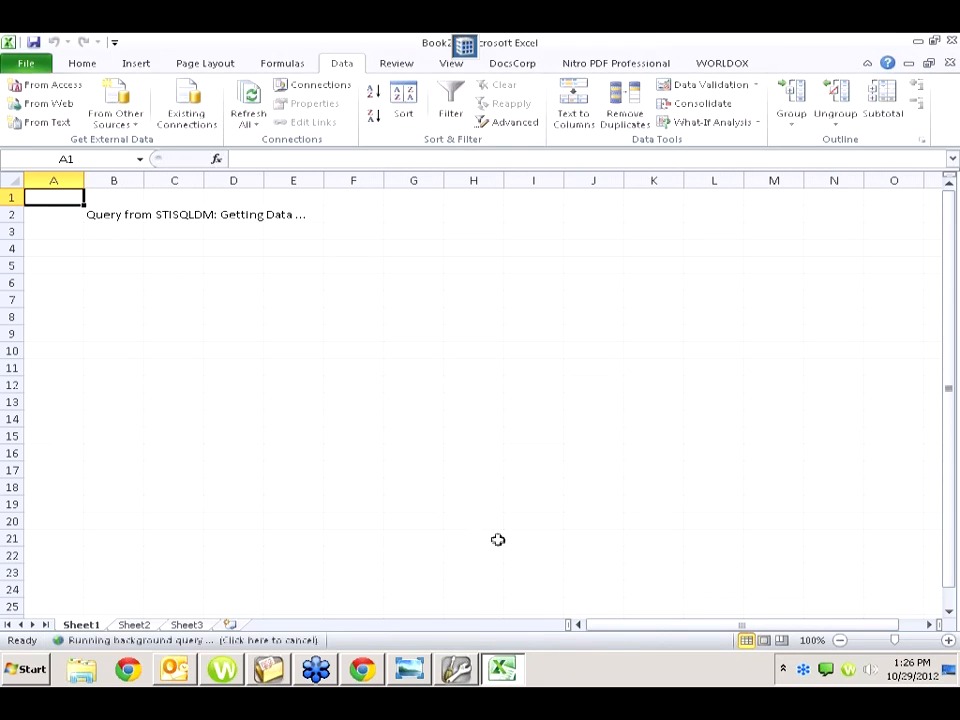
scroll(301, 398, down, 2)
scroll(301, 398, down, 18)
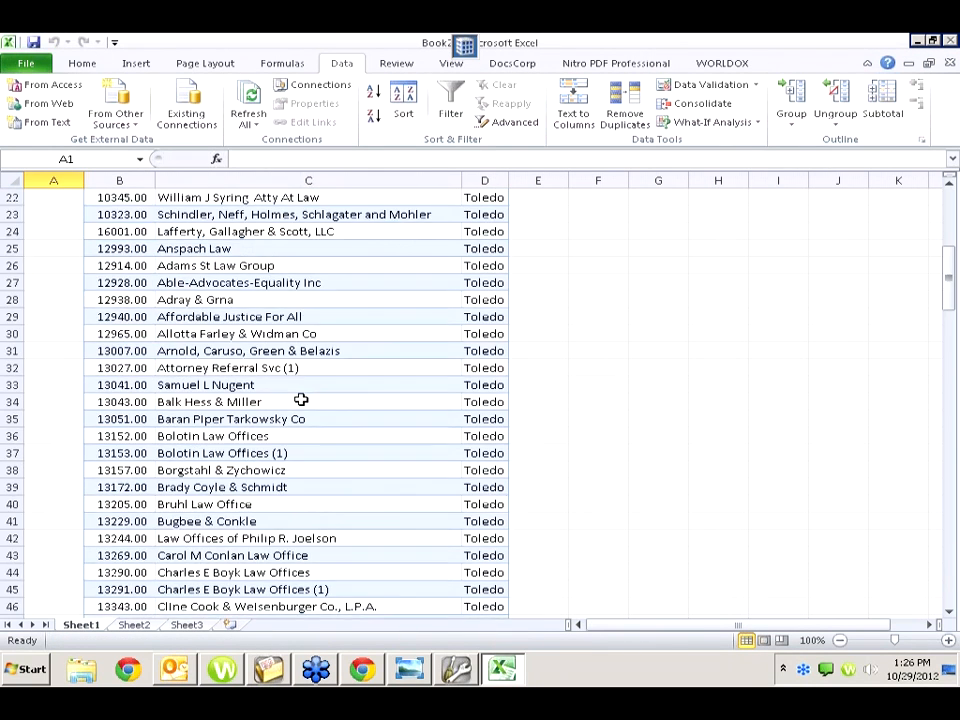
scroll(301, 398, down, 13)
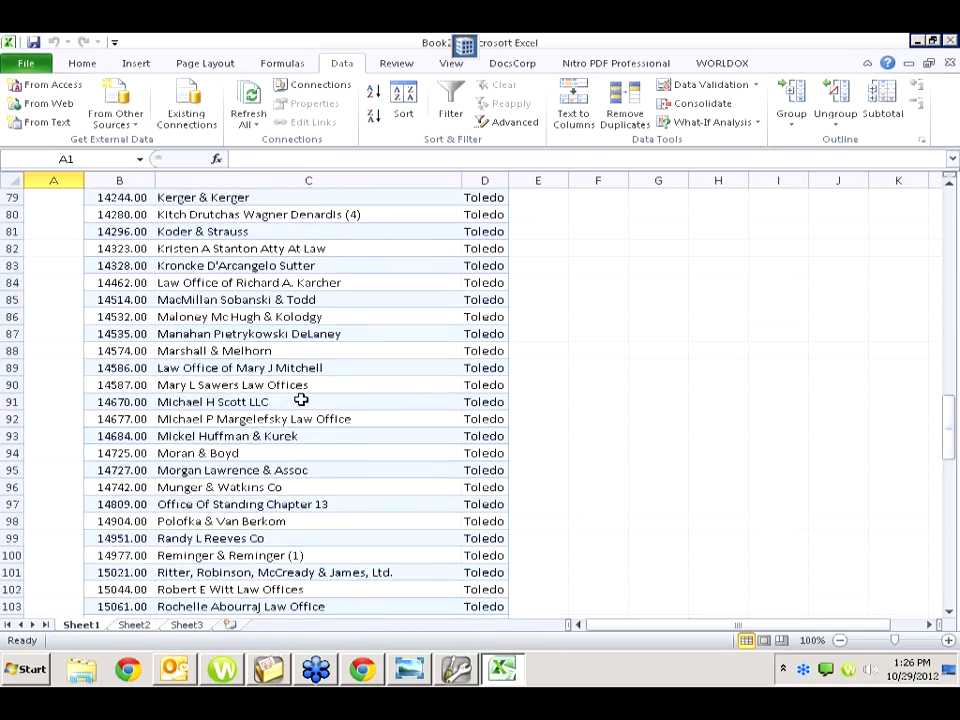
scroll(691, 420, up, 5)
scroll(691, 420, up, 20)
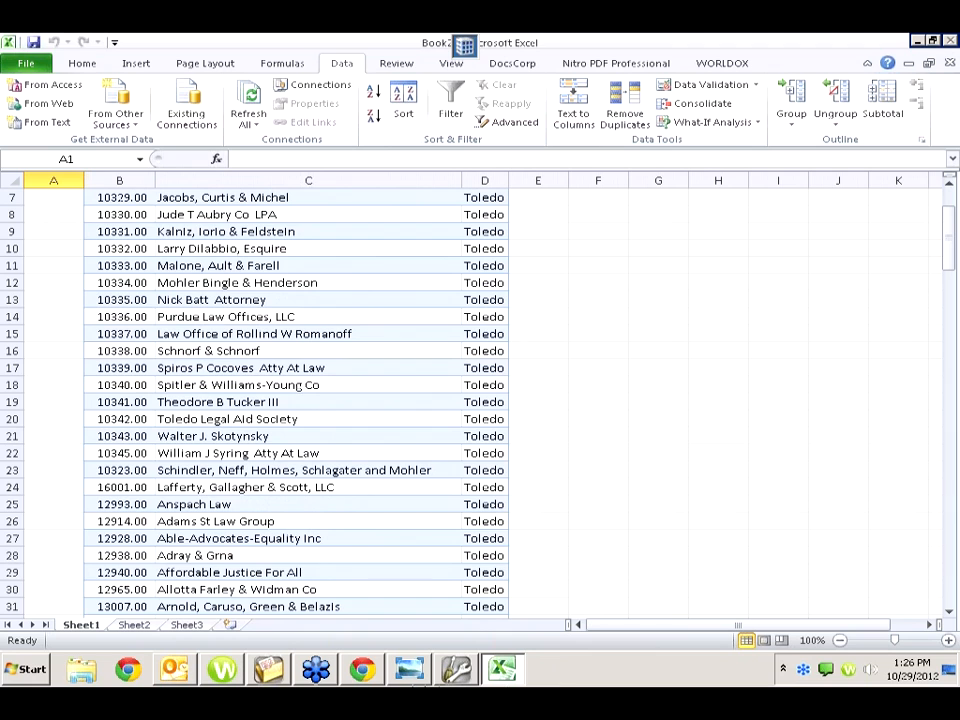
Step: Switch to PracticeMaster, launch Tabs3 from it and log on with the prefilled credentials
click(272, 672)
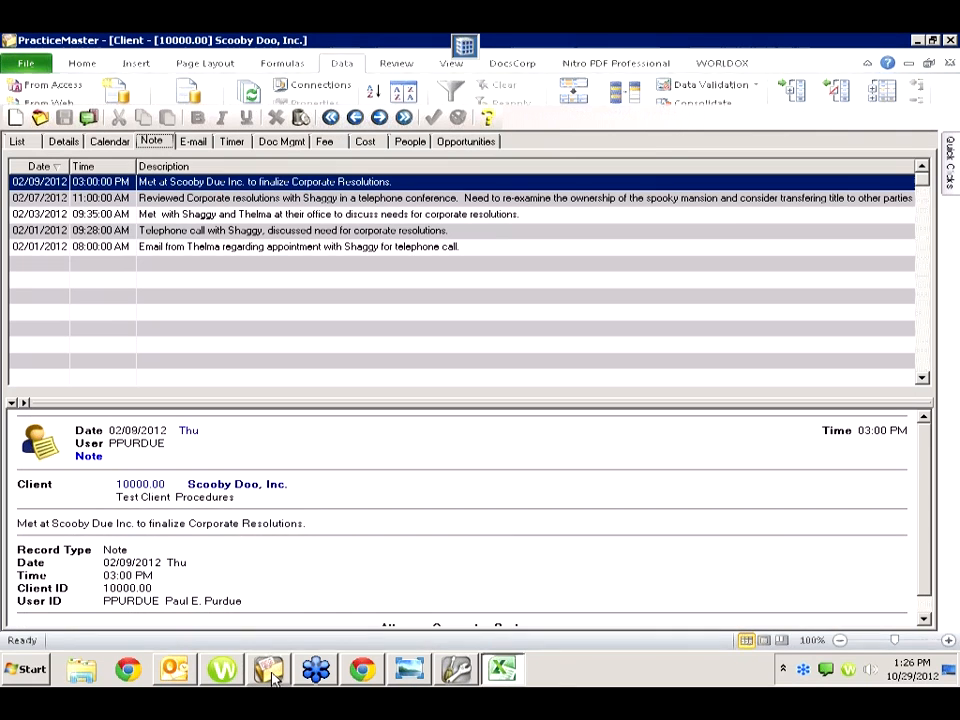
click(582, 87)
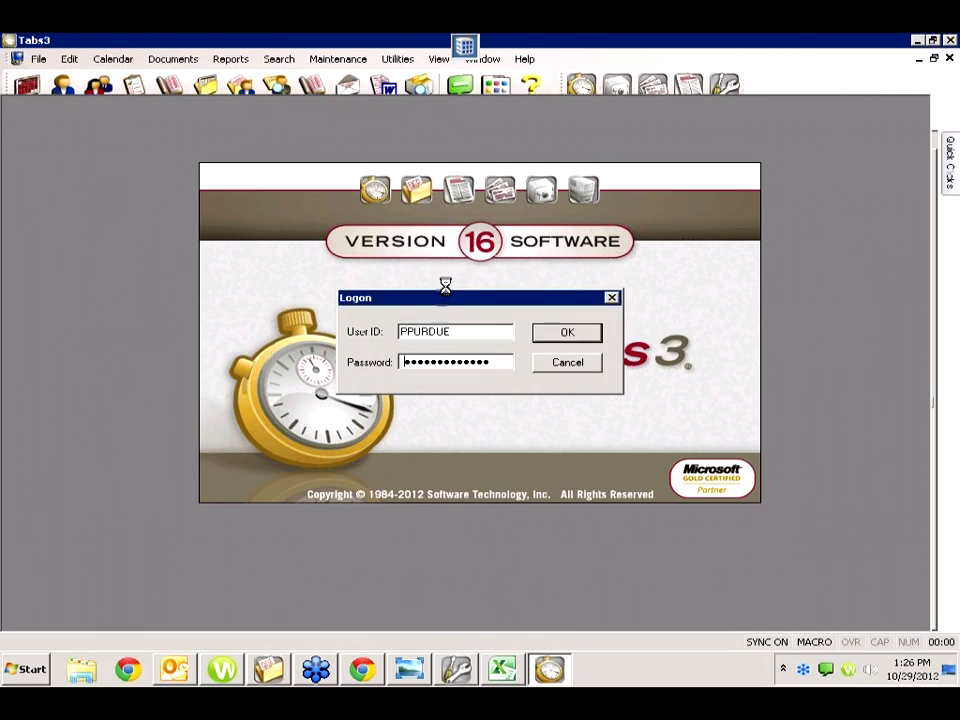
click(560, 335)
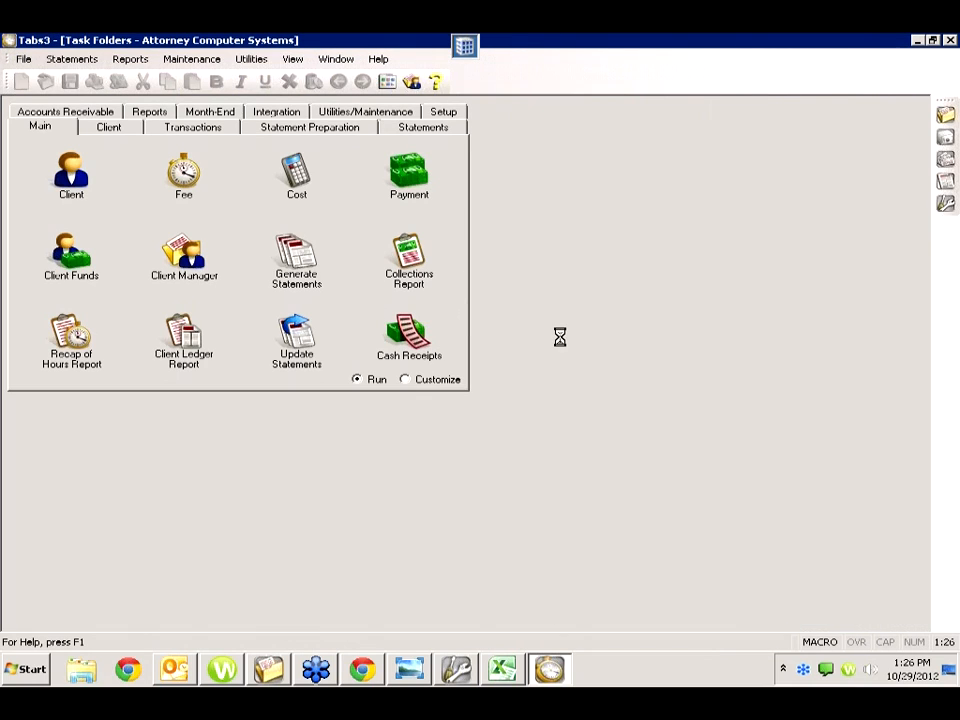
Step: Look up odbc in the Tabs3 help index, open its data file list topic and maximize the help window
click(393, 58)
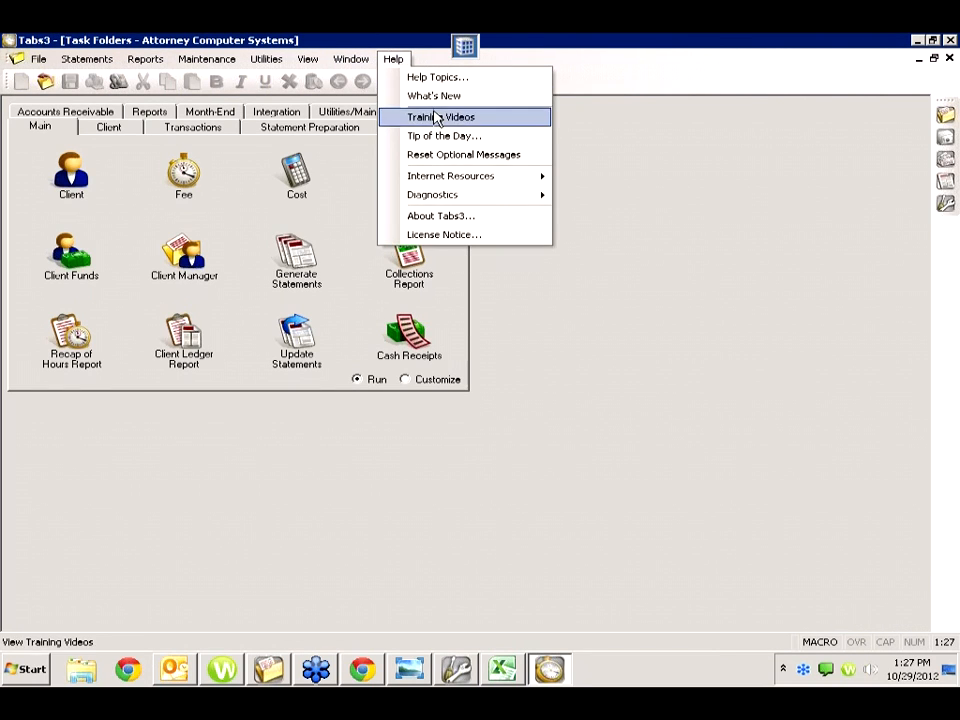
click(434, 78)
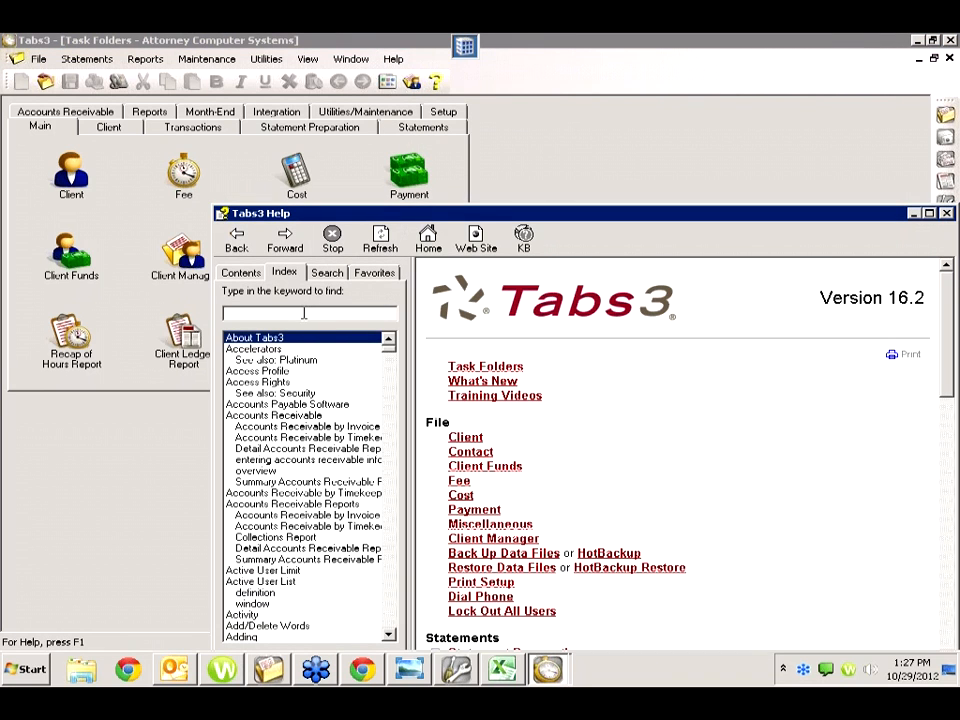
text(odbc)
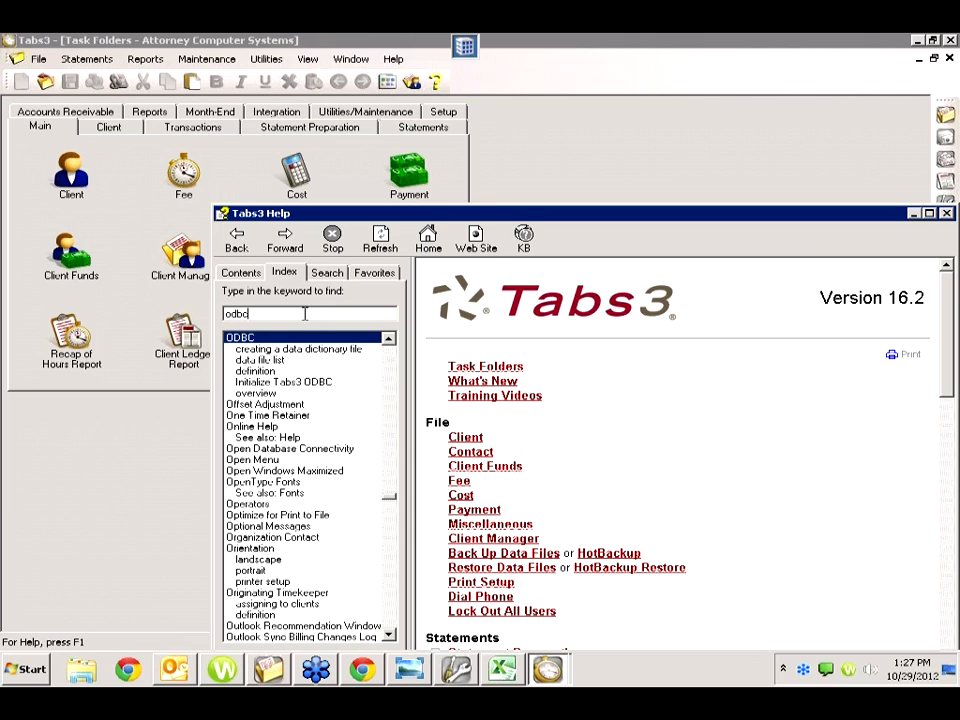
double_click(265, 360)
drag(835, 222, 762, 113)
click(857, 104)
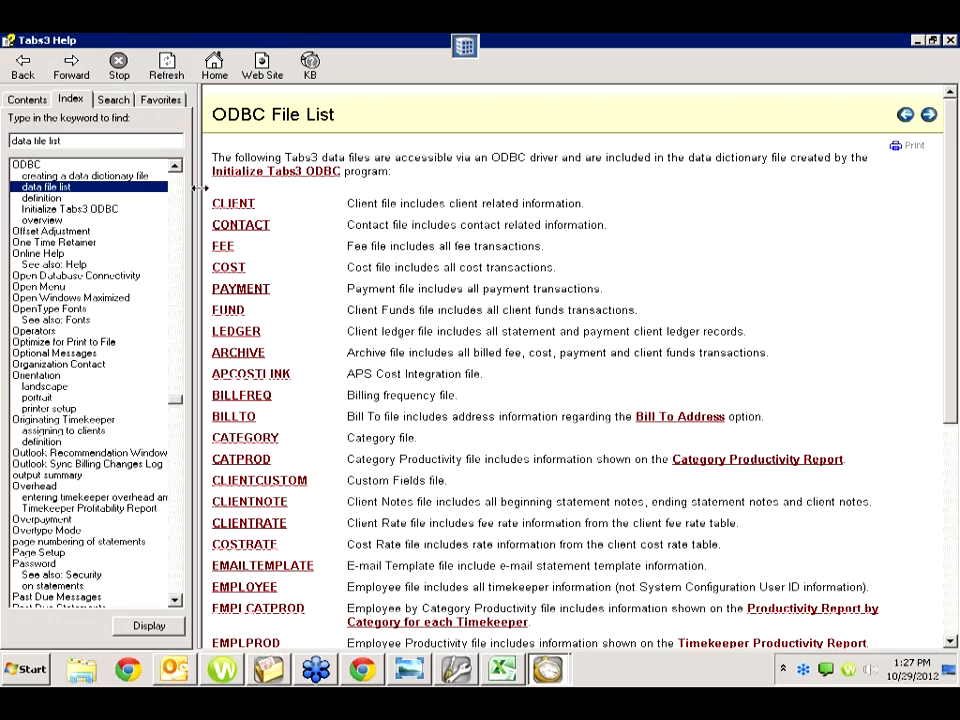
Step: Look through the ODBC File List, and open the LEDGER entry to examine the fields of the Client Ledger file
scroll(393, 322, down, 6)
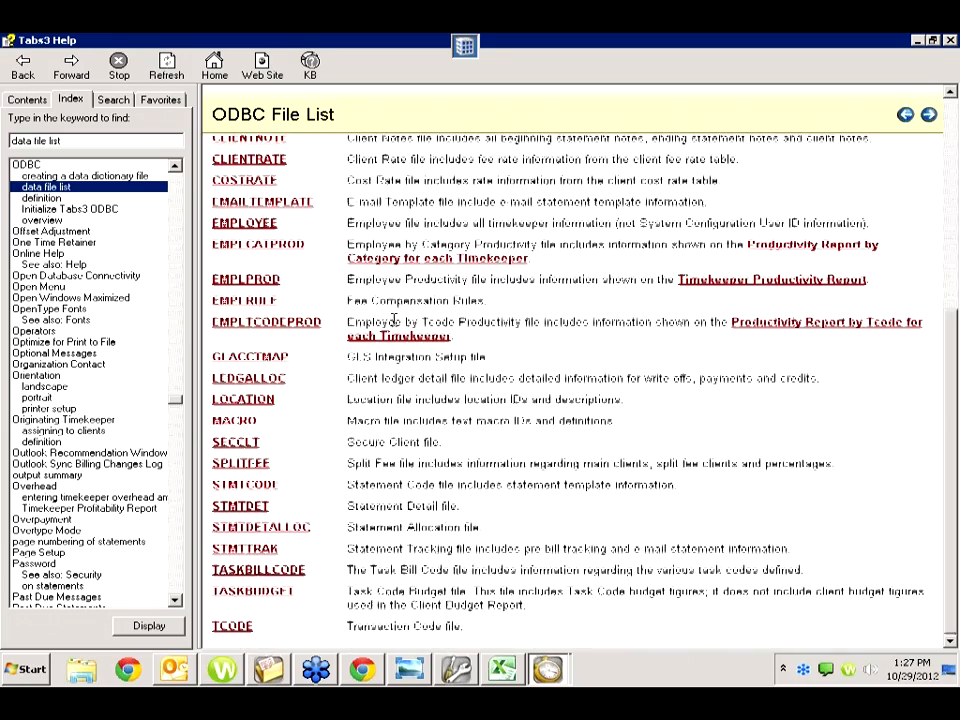
scroll(398, 490, up, 4)
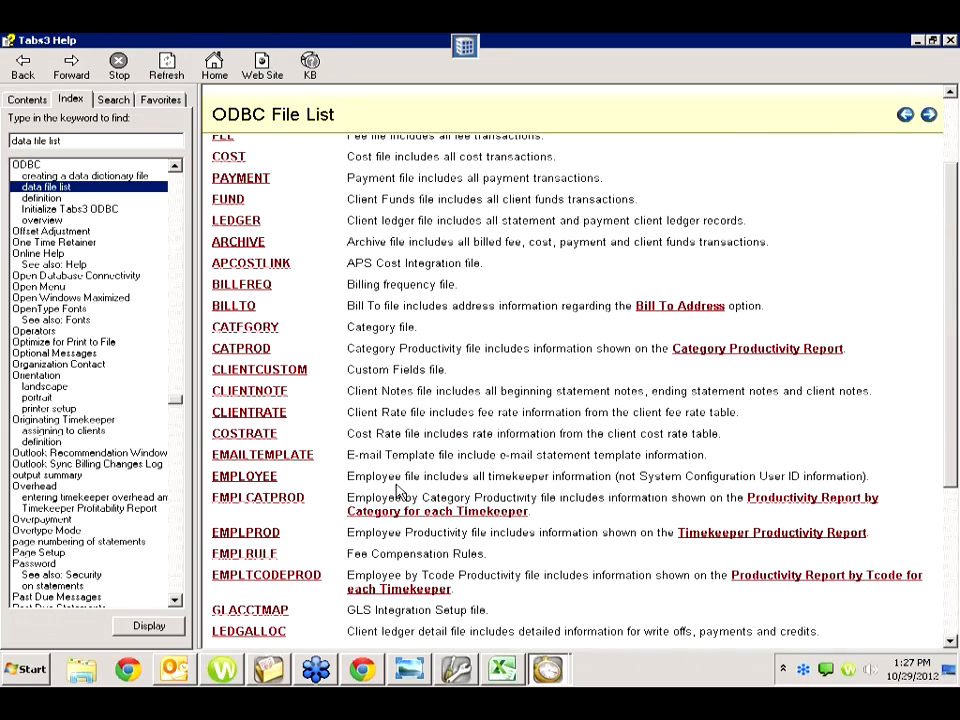
scroll(355, 373, down, 2)
scroll(355, 373, up, 4)
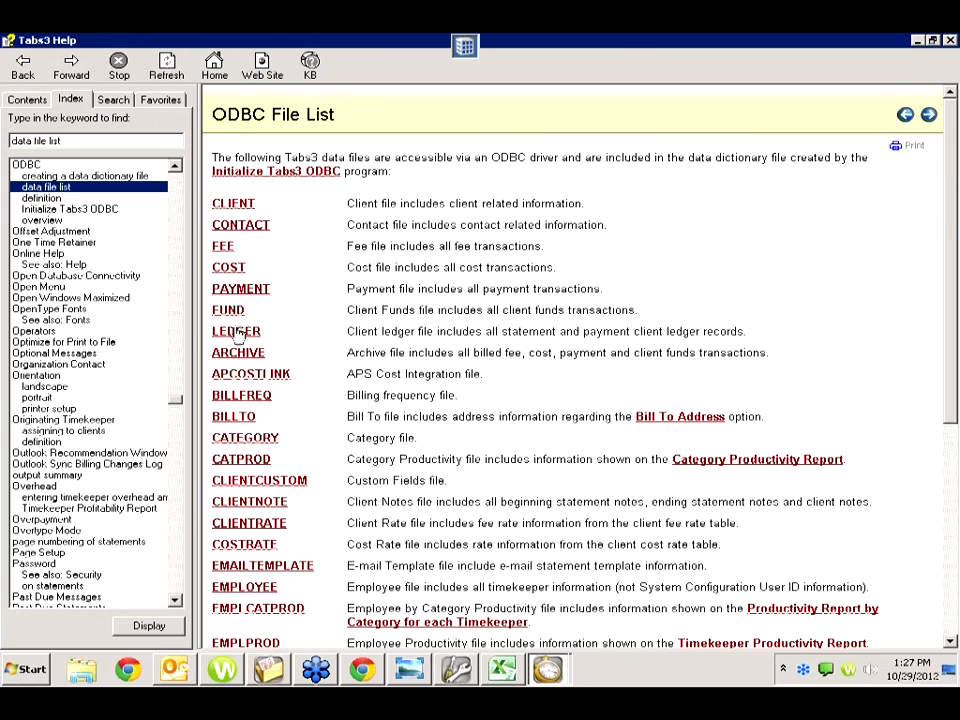
click(244, 332)
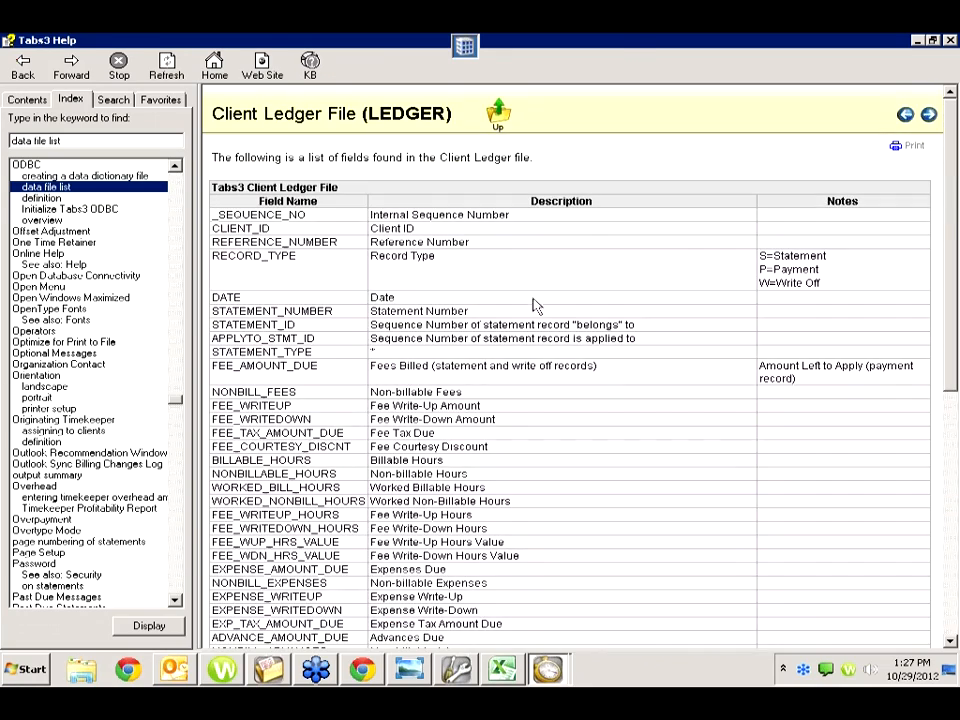
scroll(547, 460, down, 2)
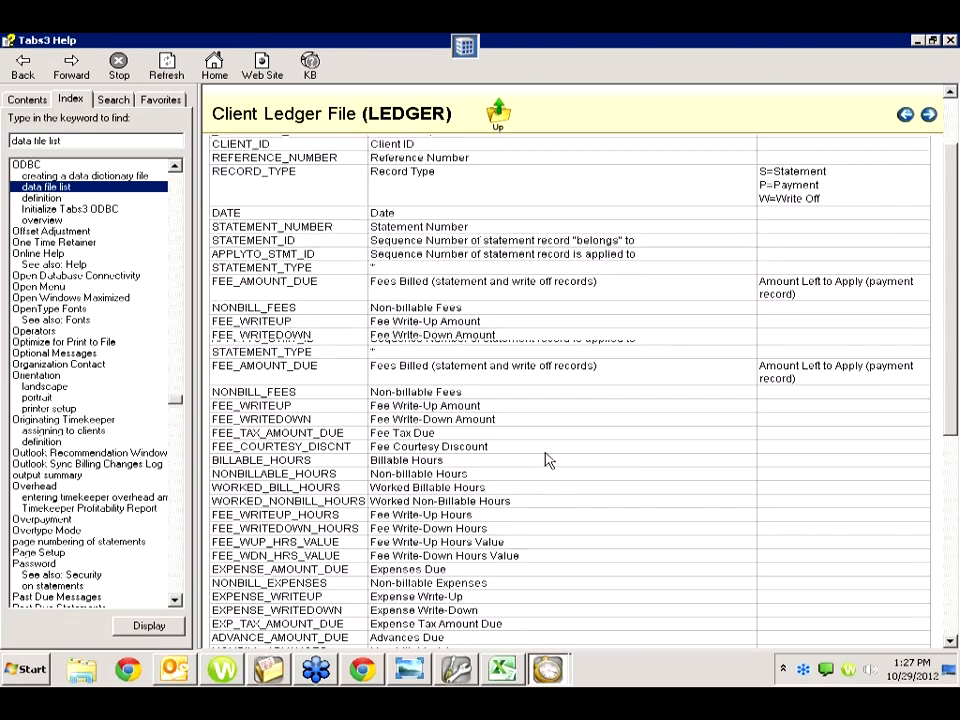
scroll(547, 460, down, 10)
scroll(550, 470, up, 2)
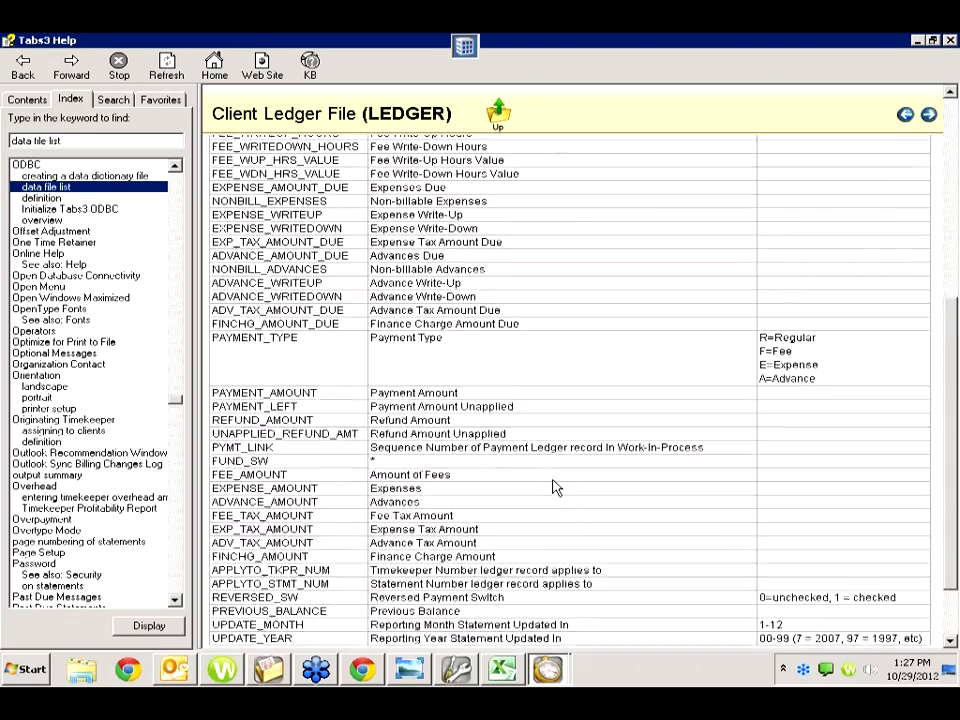
scroll(556, 487, up, 9)
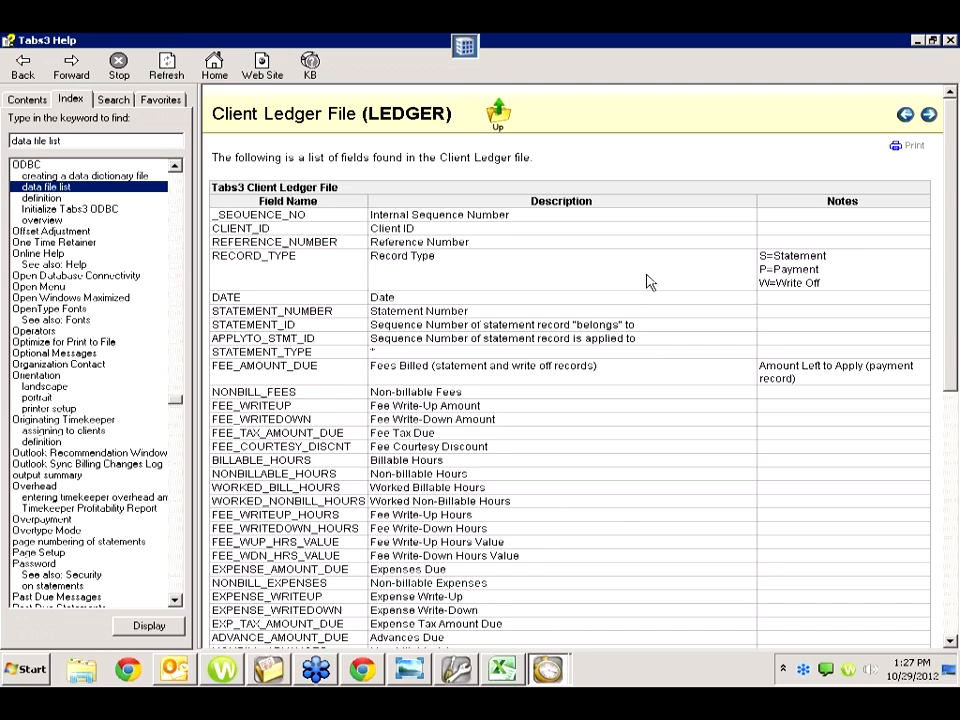